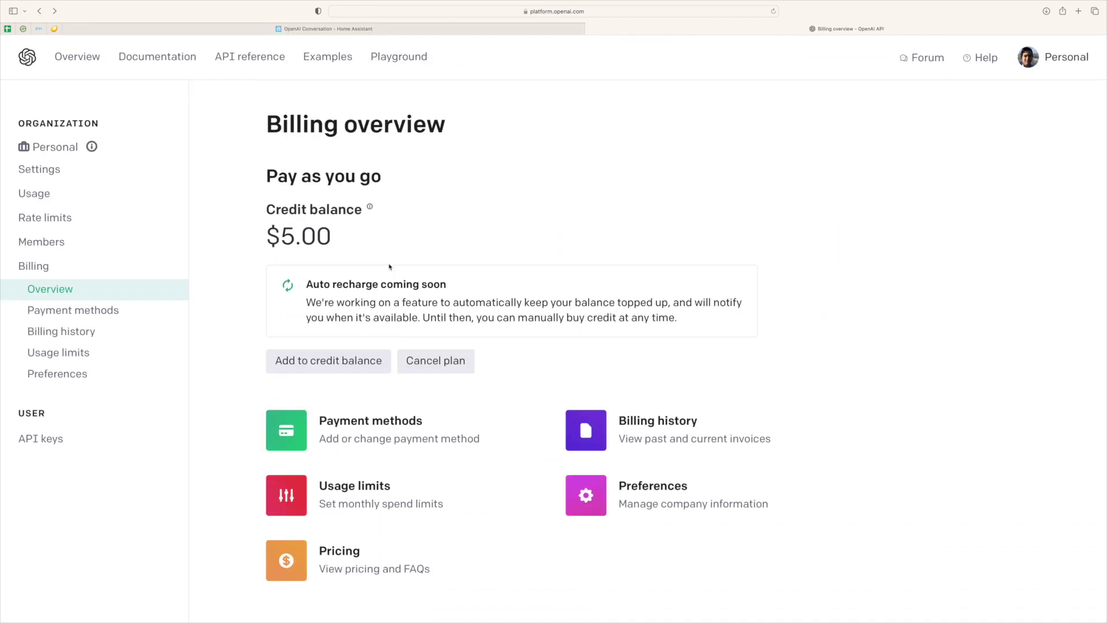
Step: Bring up the OpenAI Platform billing overview, which shows a $4.08 credit balance
key("super+plus")
key("super+plus")
key("super+plus")
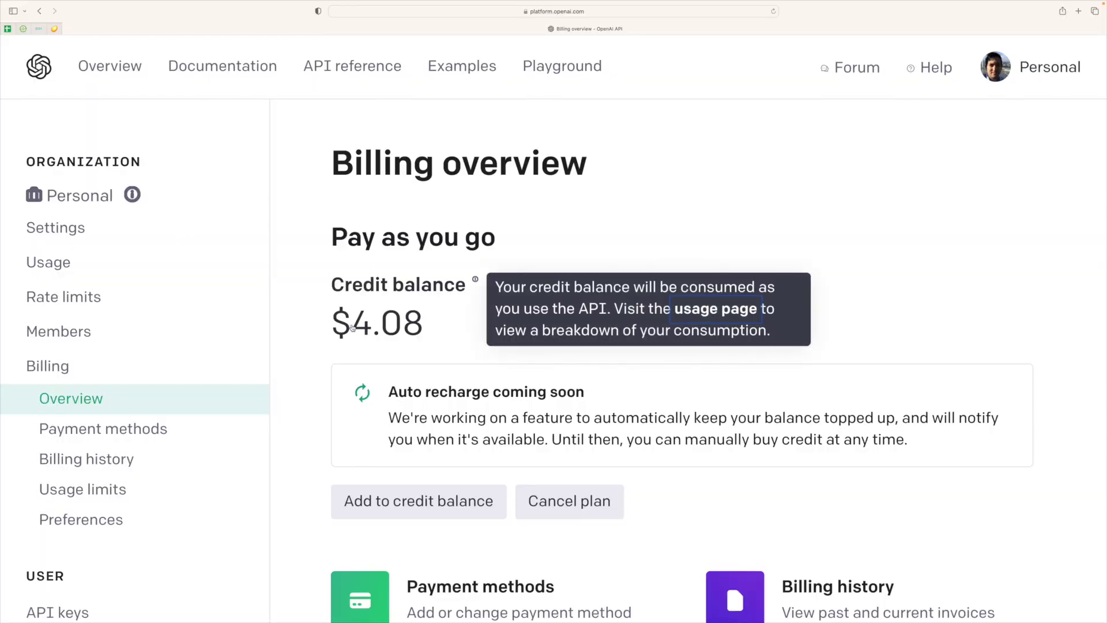
Step: Set the monthly hard usage limit to $5.00 and the soft limit to $2.50, and save
left_click(111, 500)
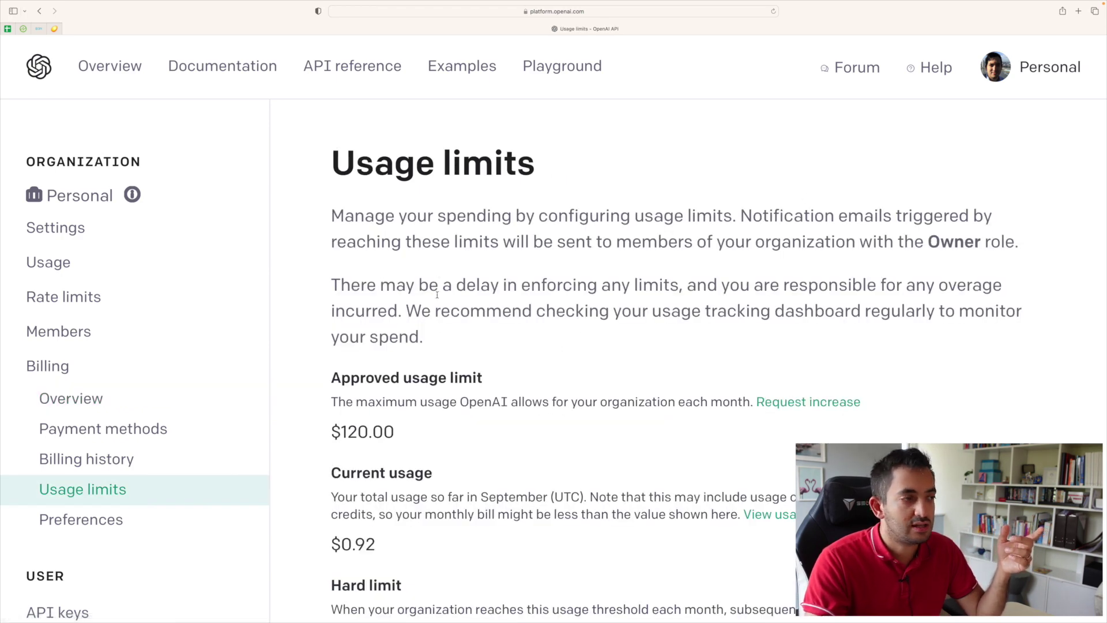
scroll(487, 406, "down", 5)
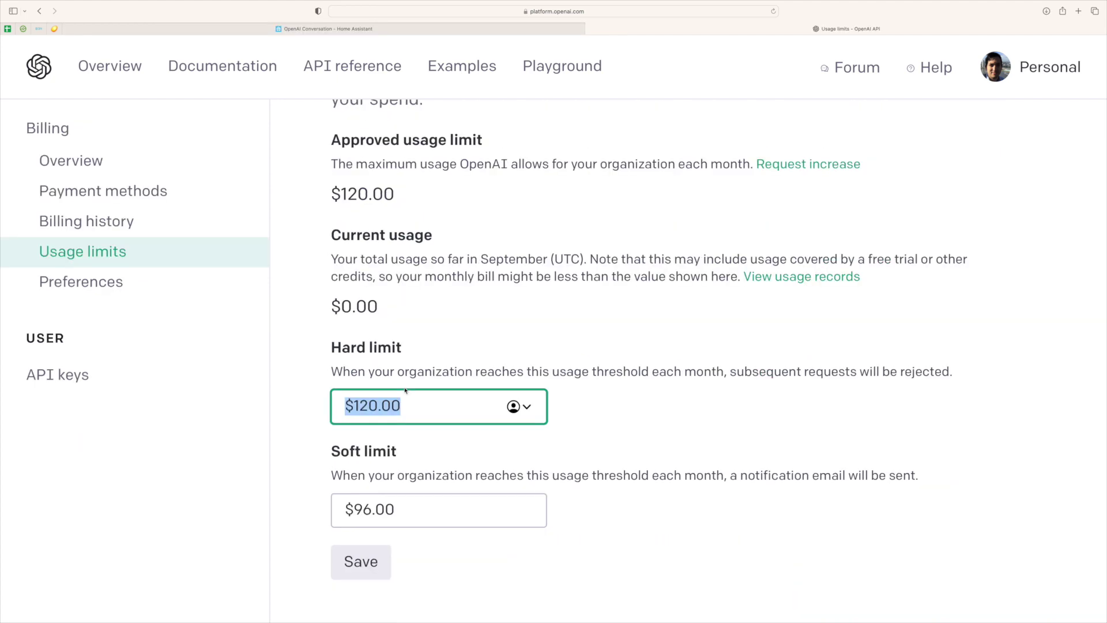
type("5")
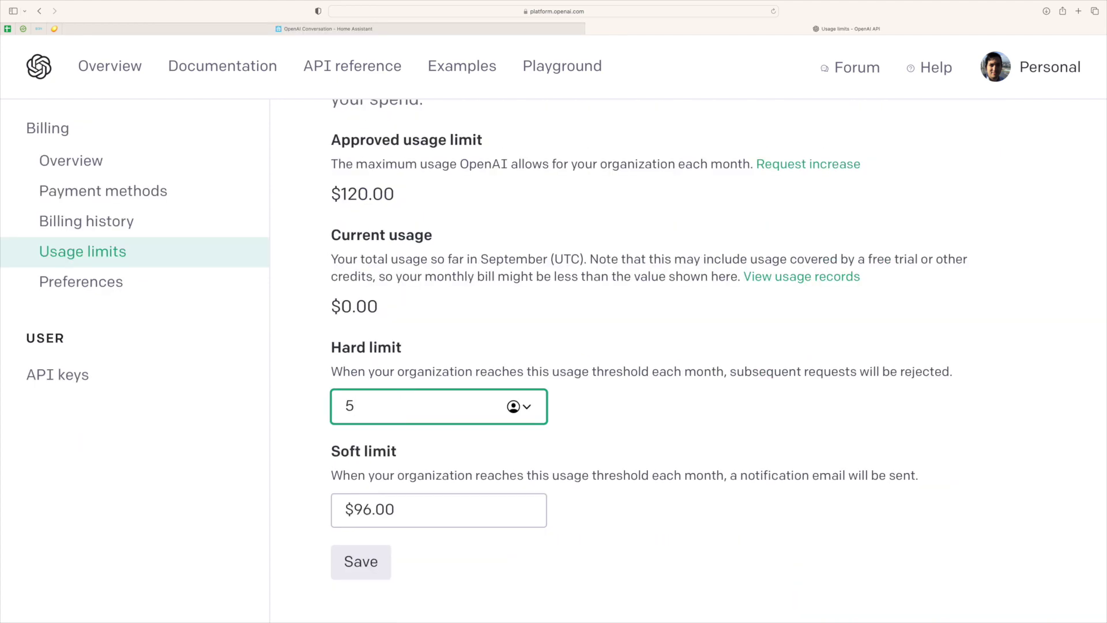
left_click_drag(389, 509, 292, 505)
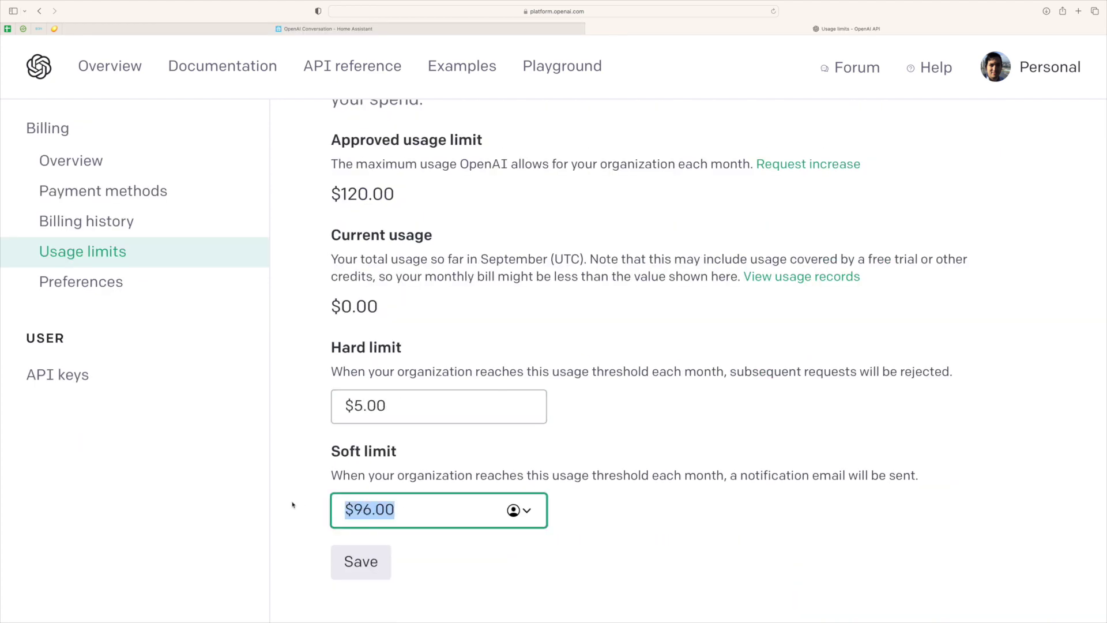
type("2.5")
left_click(361, 562)
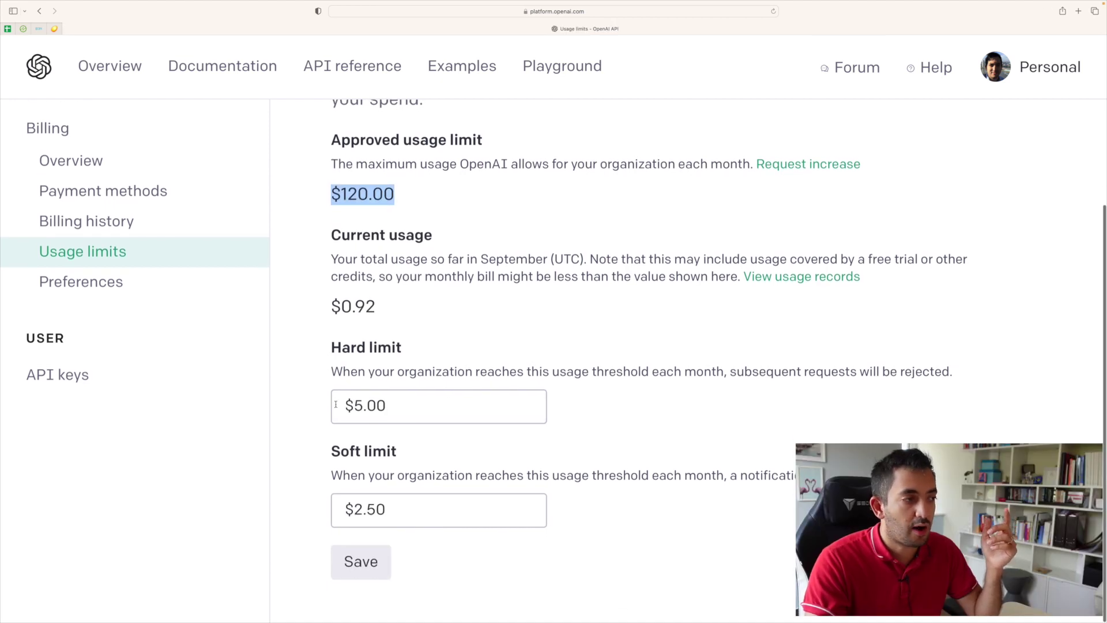
left_click_drag(336, 404, 482, 407)
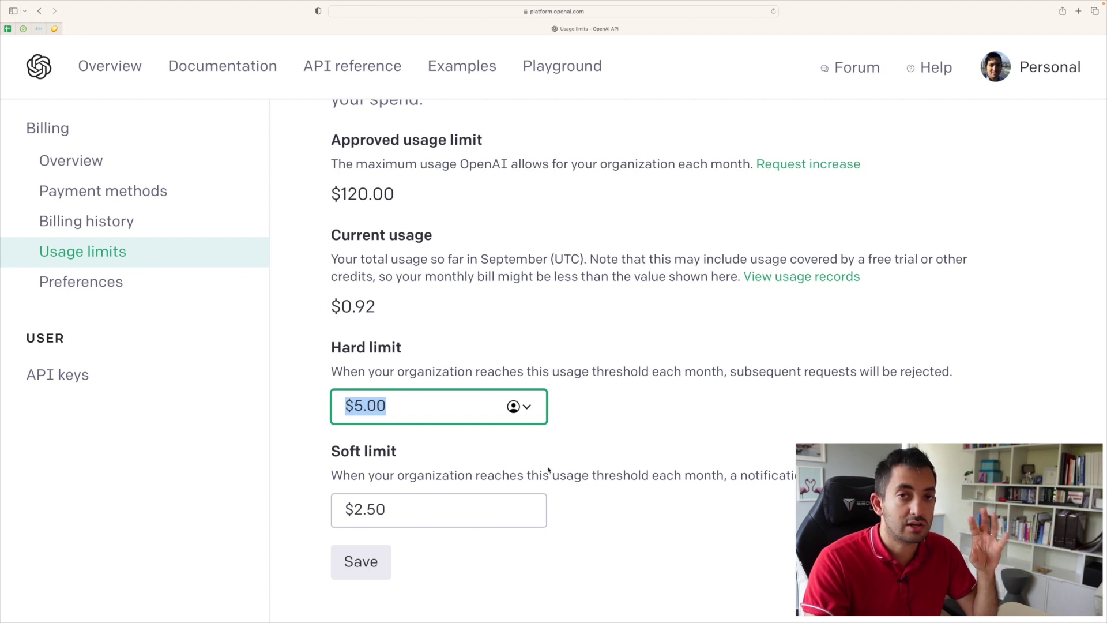
left_click(440, 510)
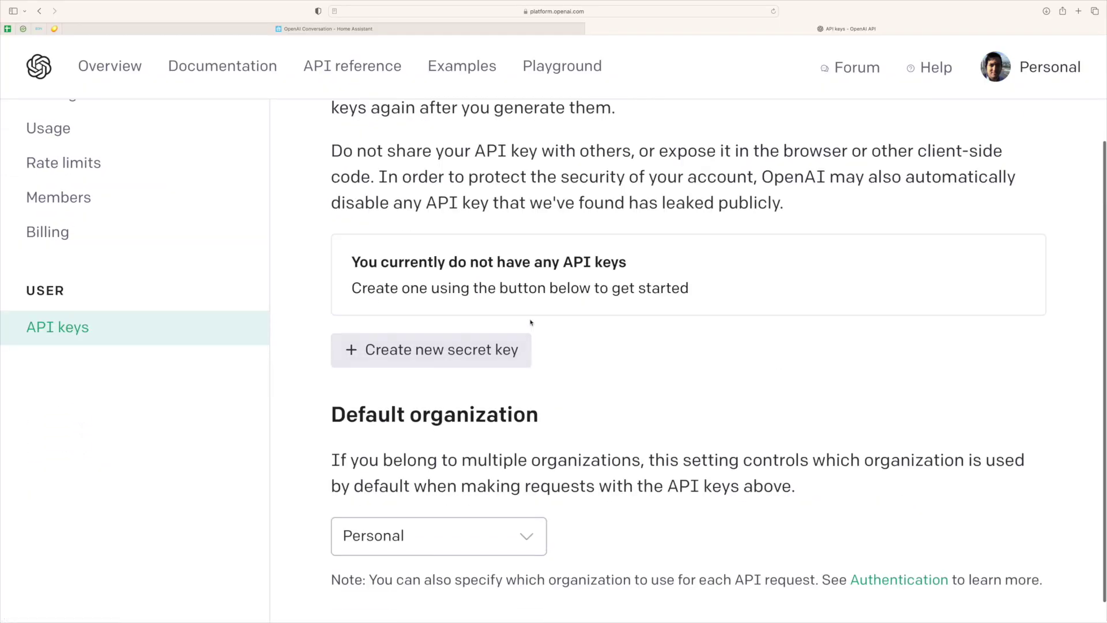
Step: Create a new secret API key named 'home assistant'
scroll(493, 287, "up", 3)
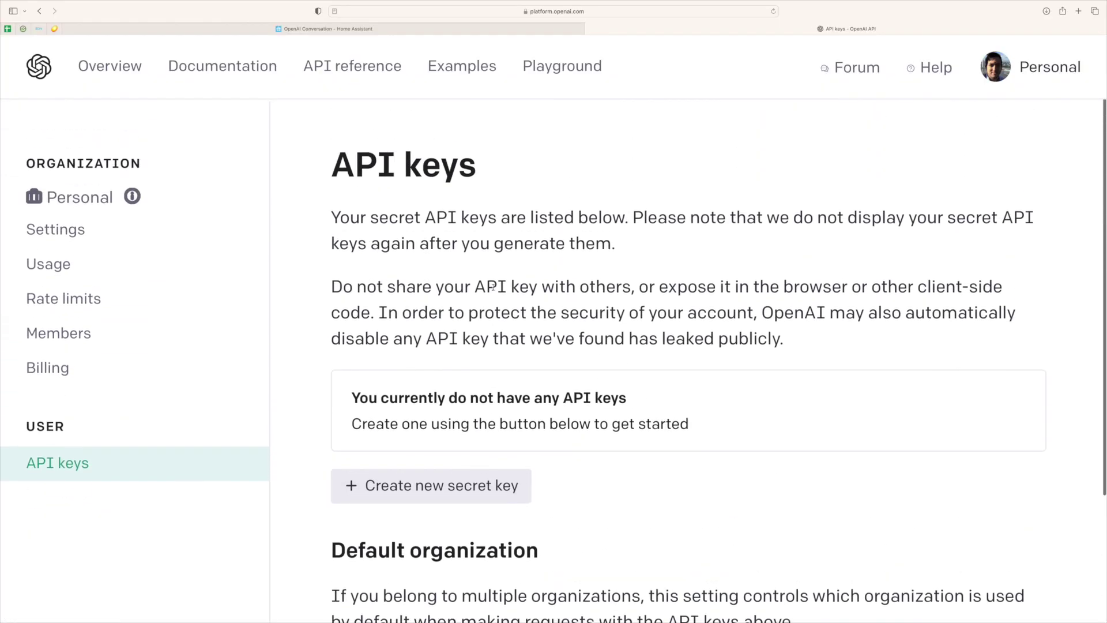
left_click(464, 485)
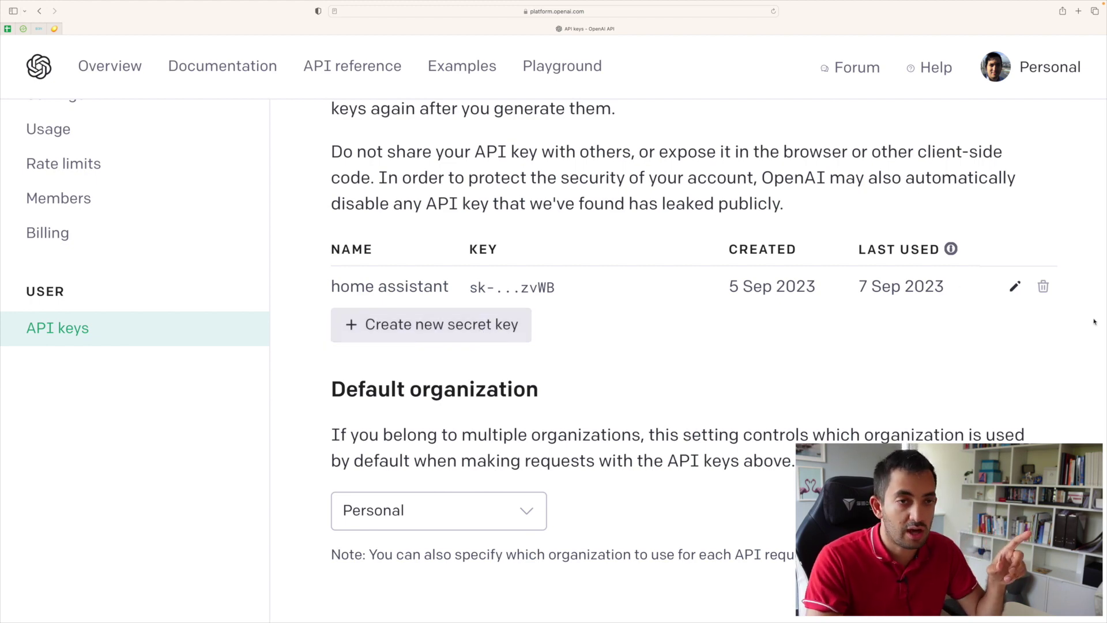
mouse_move(1042, 289)
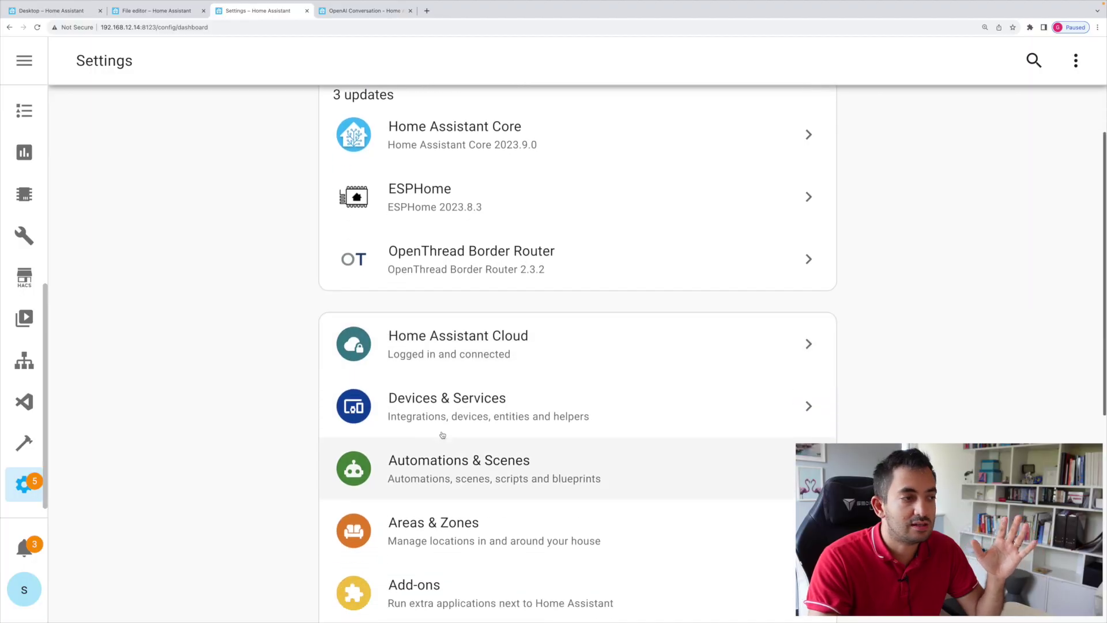
Step: Add the OpenAI Conversation integration by searching 'open ai', then open its details page
left_click(507, 411)
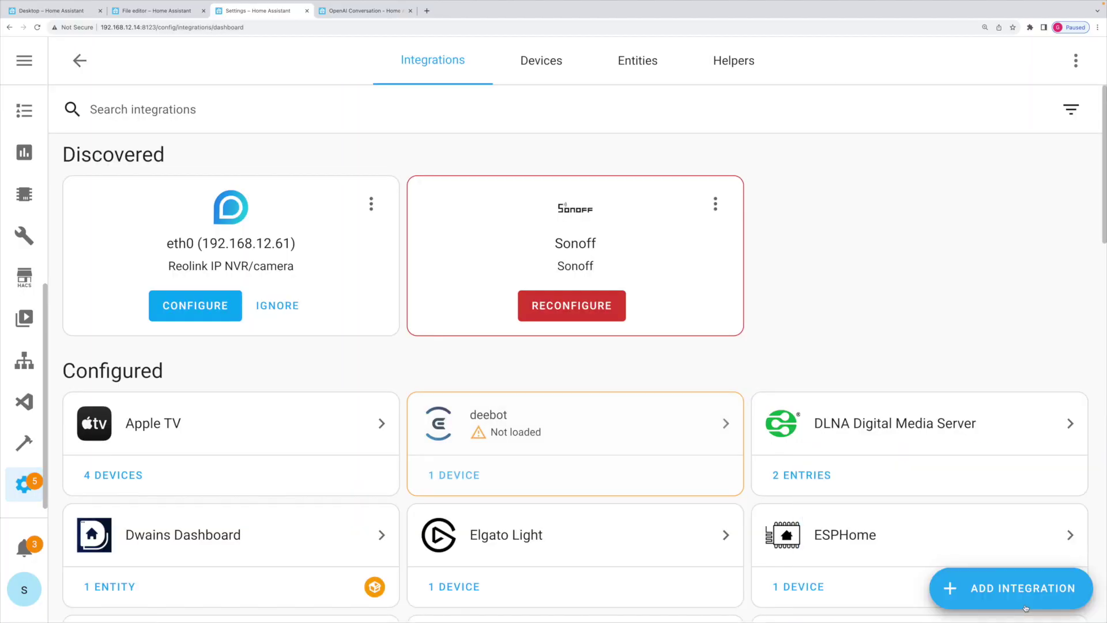
left_click(1025, 604)
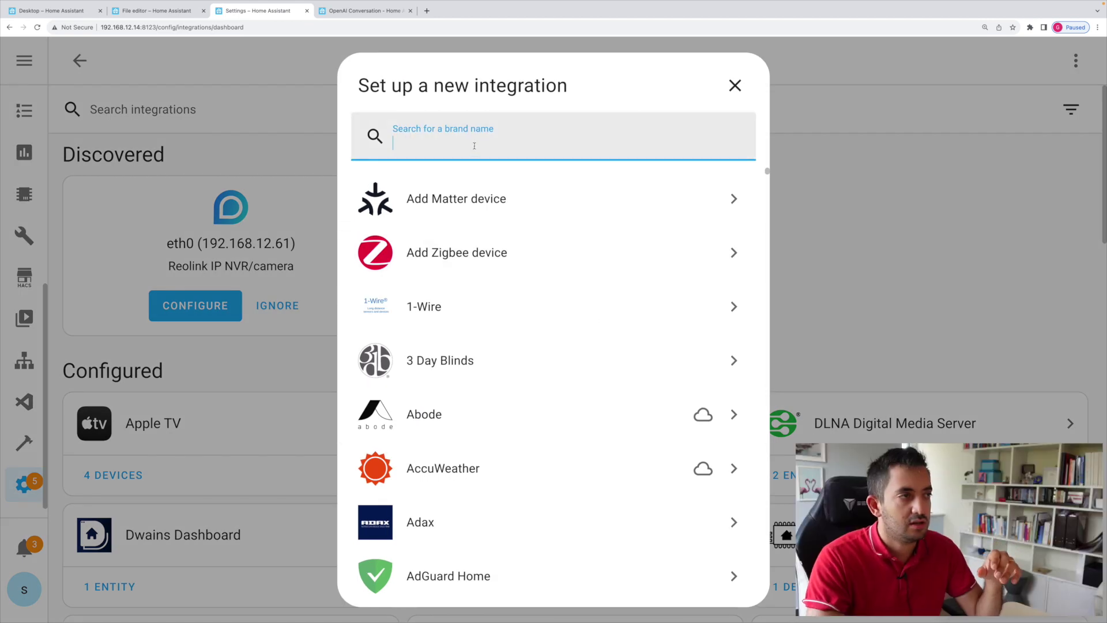
type("open")
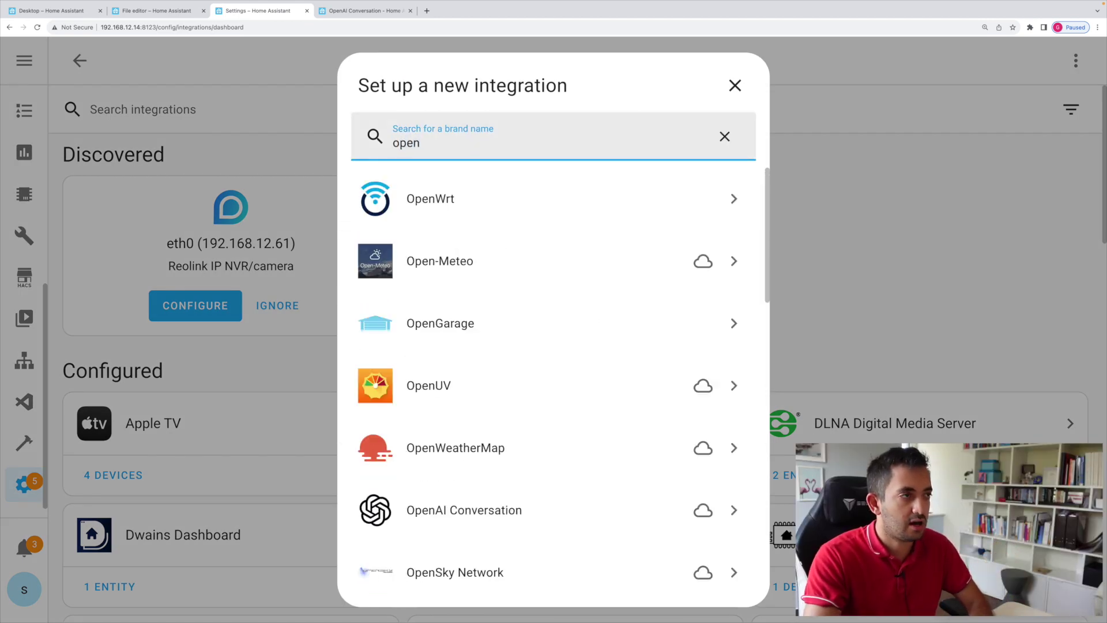
type(" ai")
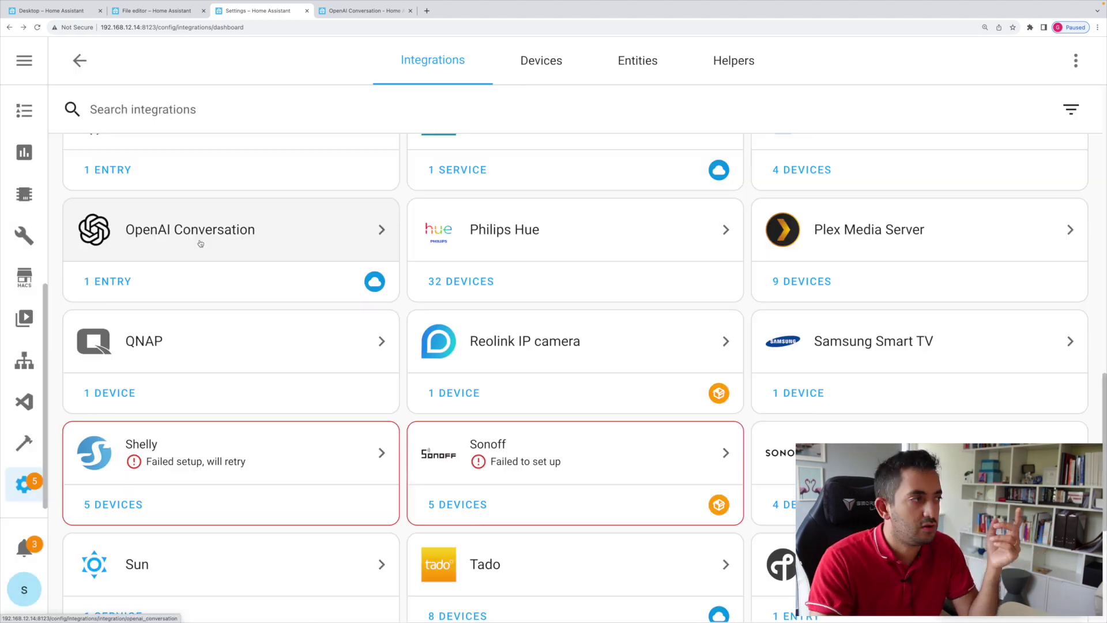
left_click(115, 287)
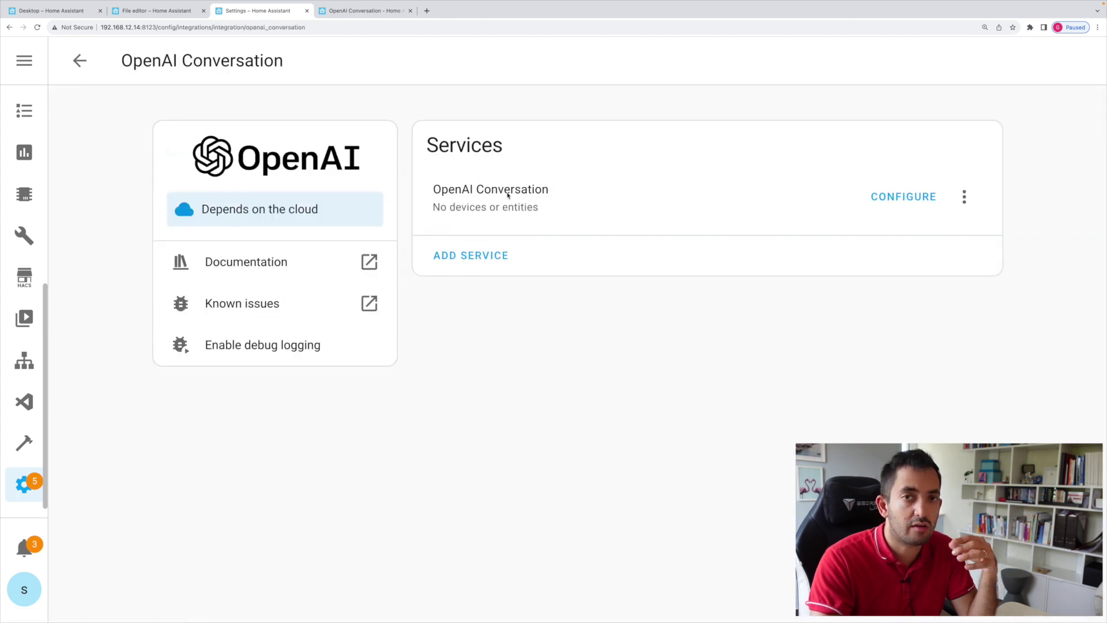
Step: Inspect the TEST dashboard picture card's image entity in edit mode, then return to Settings
key("super+1")
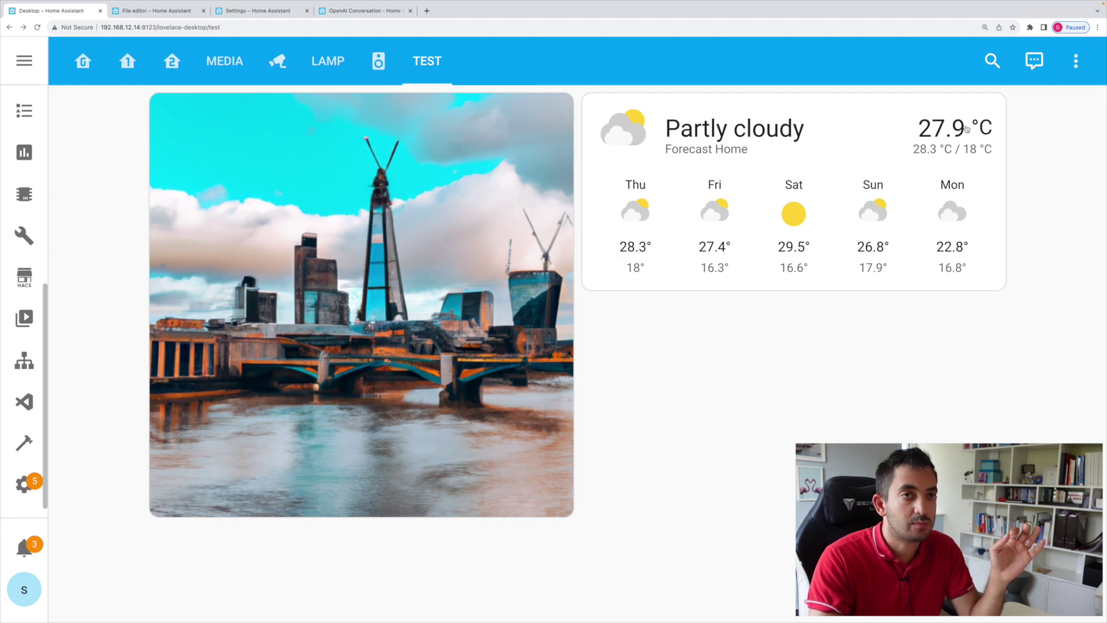
left_click(1076, 61)
left_click(1053, 108)
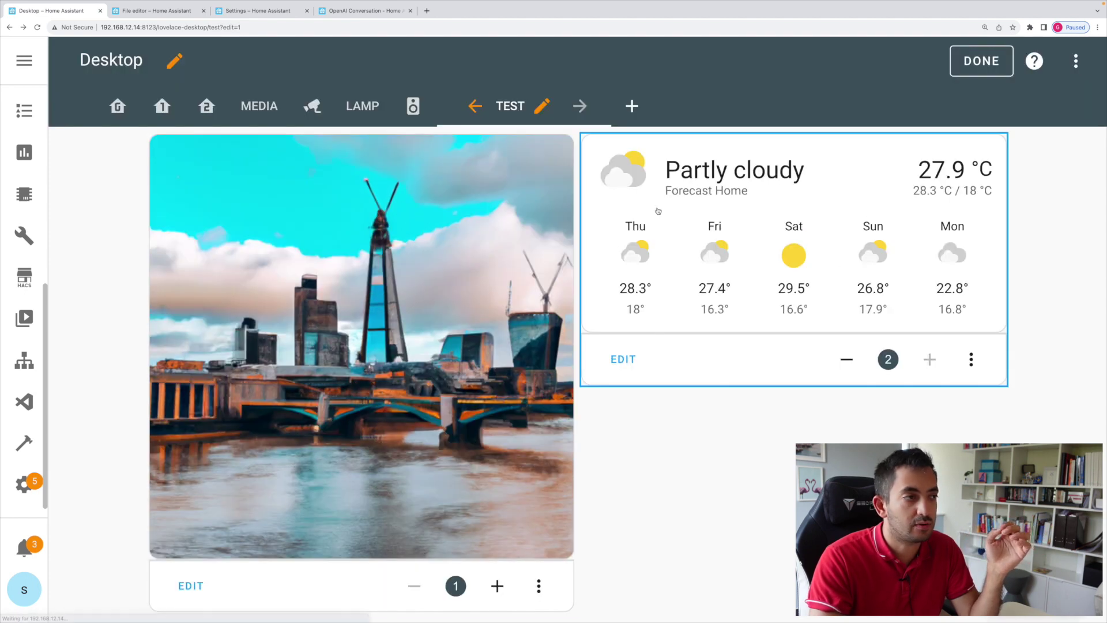
scroll(190, 553, "down", 1)
left_click(190, 548)
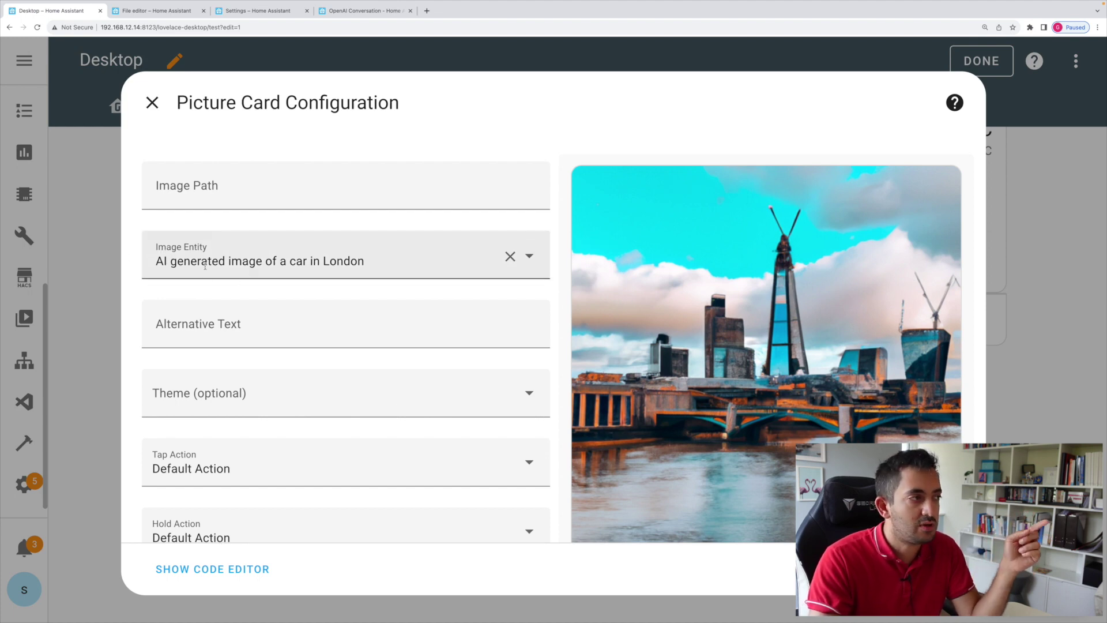
left_click_drag(287, 261, 353, 260)
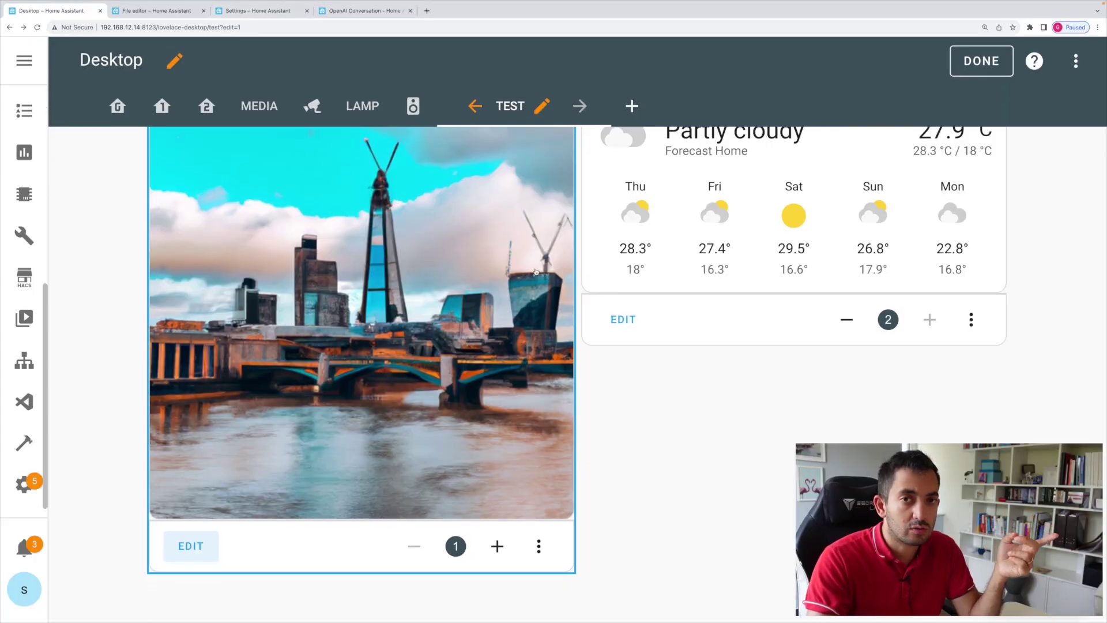
key("super+3")
Step: Open the Open AI Test automation and collapse its Forecast Home temperature trigger
scroll(316, 439, "down", 4)
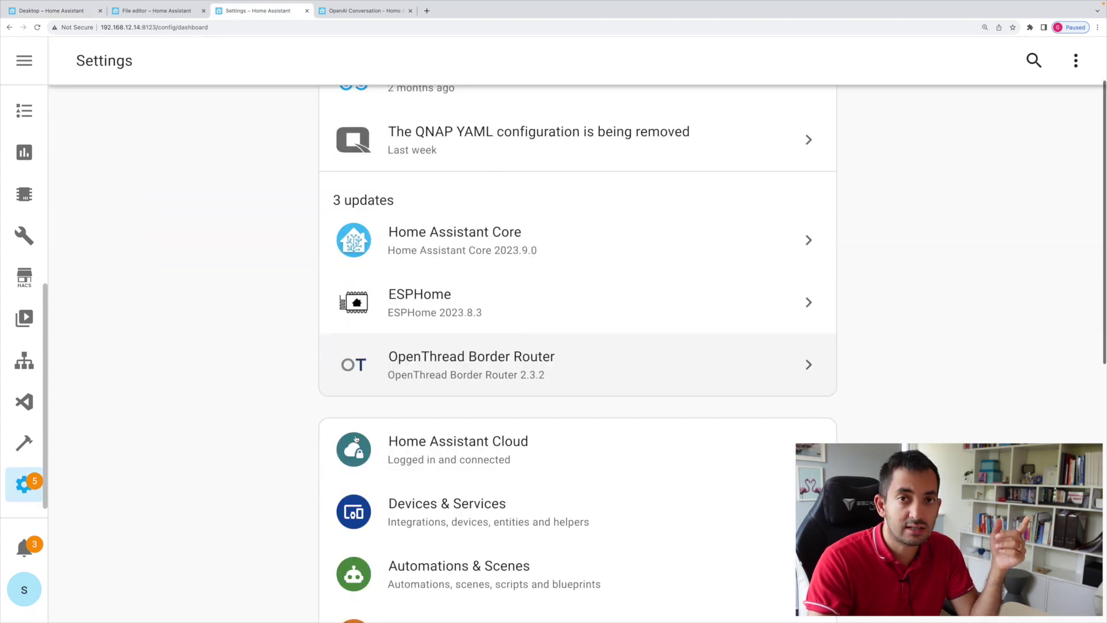
left_click(464, 453)
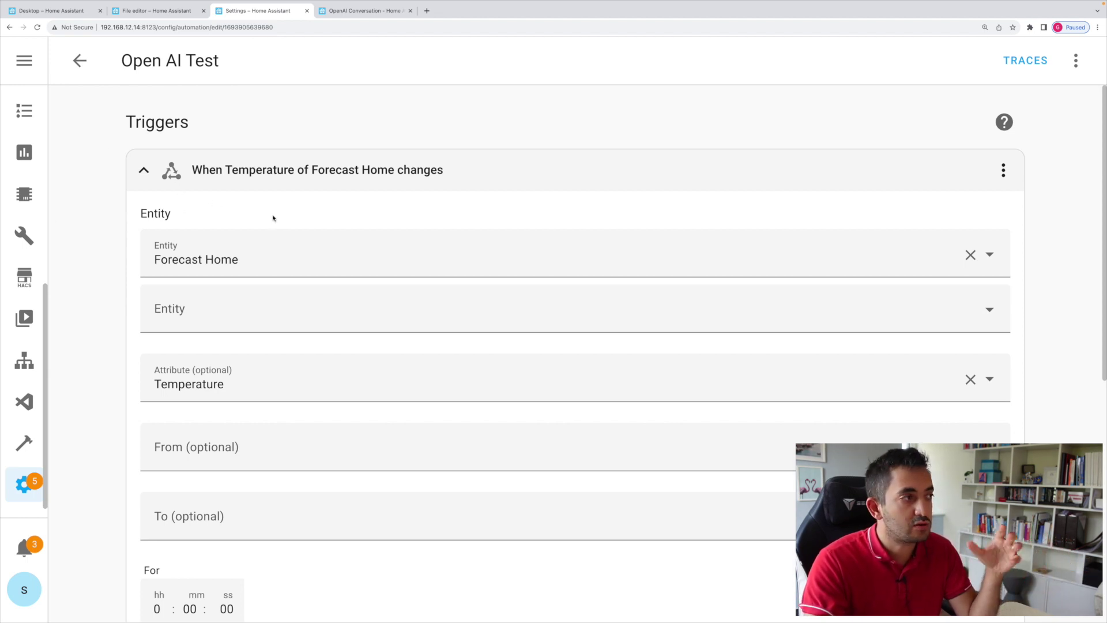
left_click(144, 171)
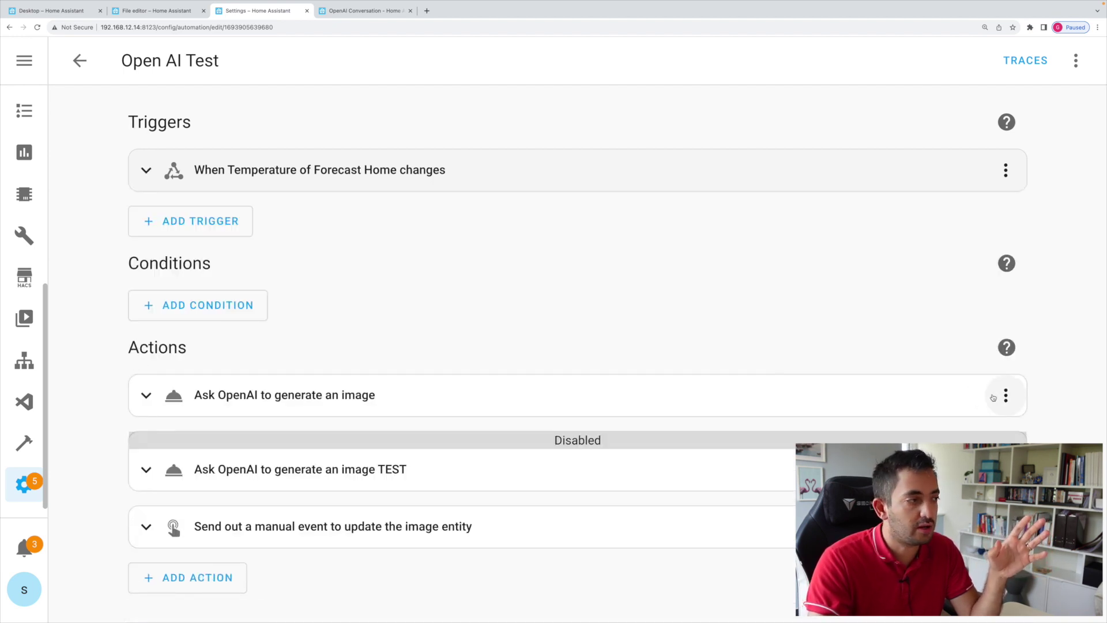
Step: Review the image generation action's service and London prompt, then collapse it
left_click(238, 398)
scroll(238, 346, "down", 2)
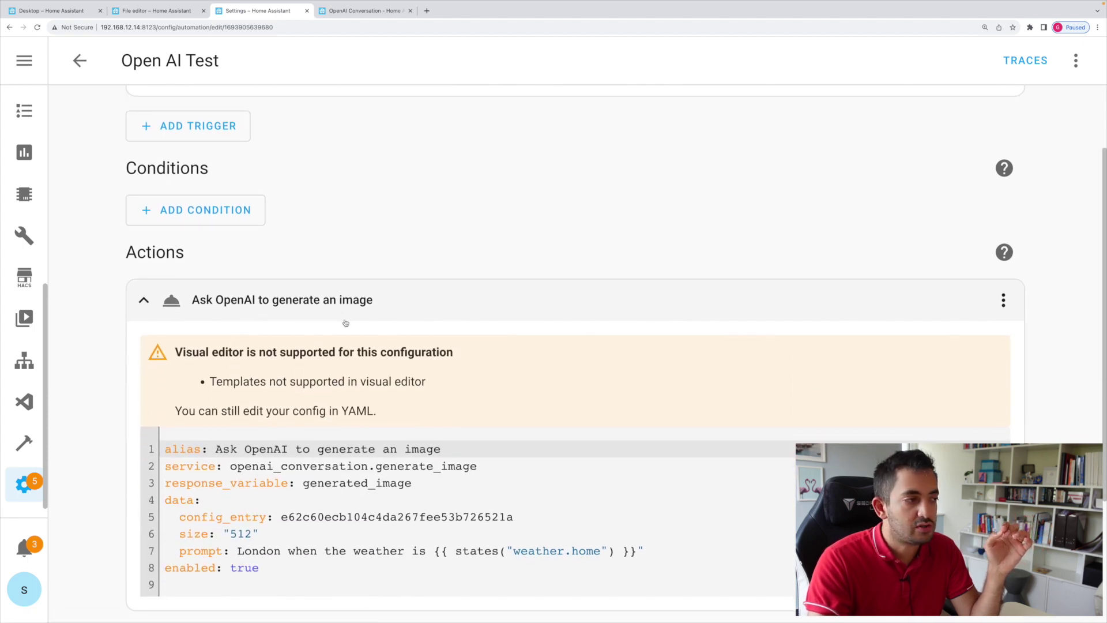
left_click_drag(230, 466, 523, 465)
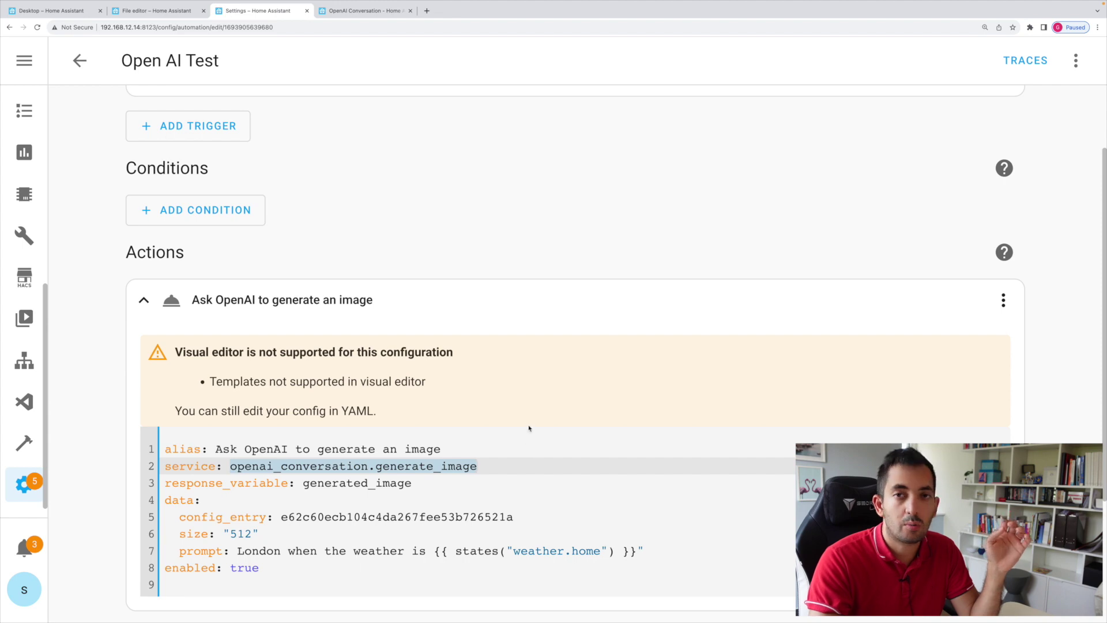
scroll(529, 428, "down", 3)
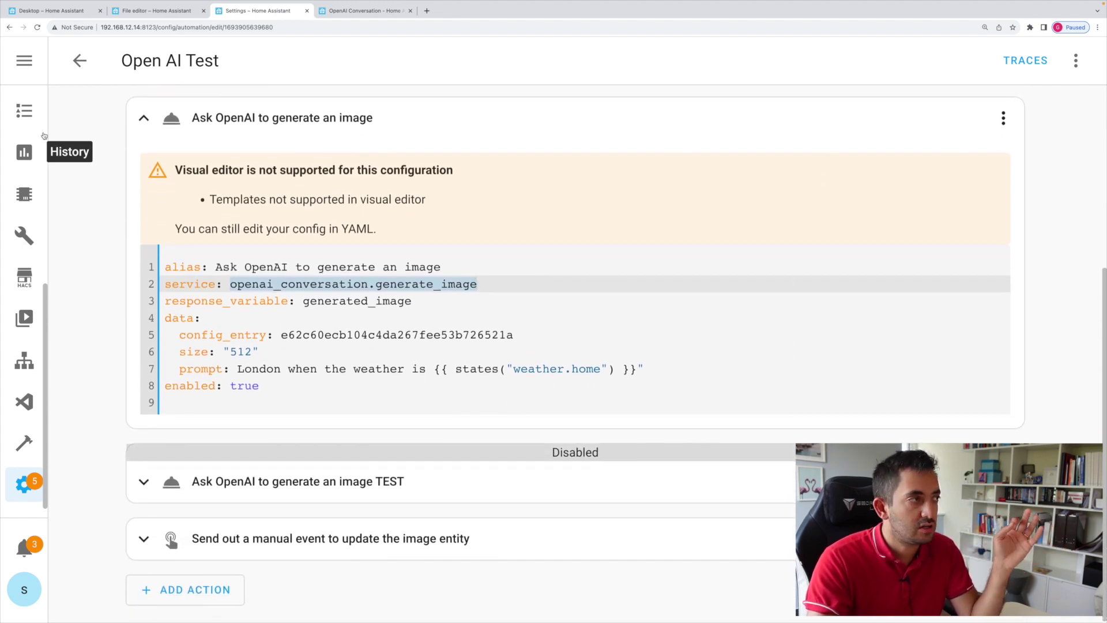
left_click(153, 128)
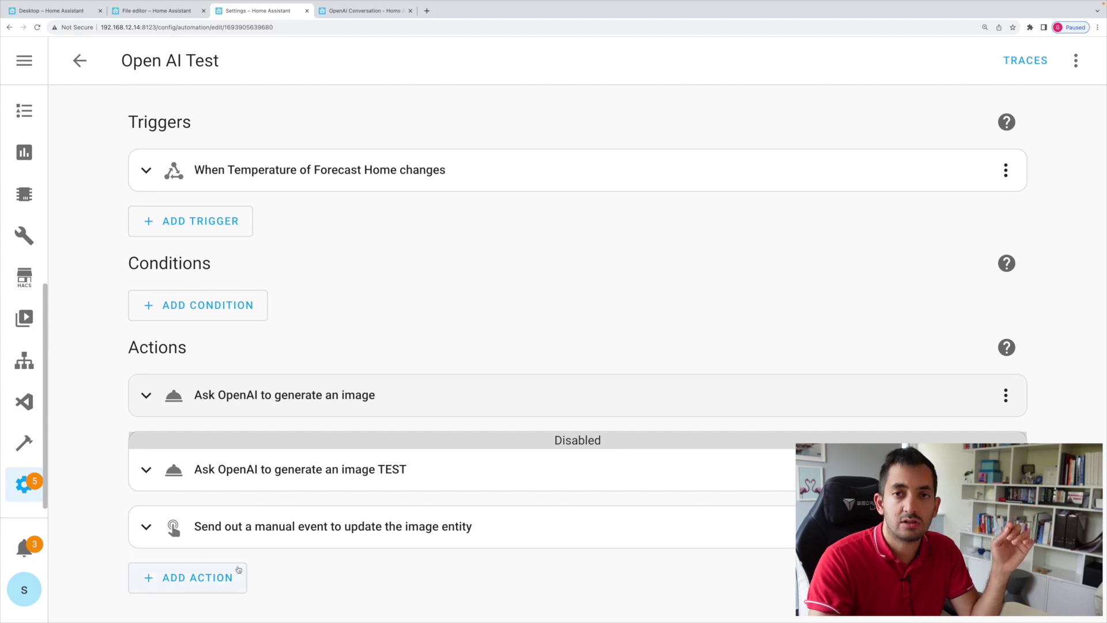
Step: Add an OpenAI Conversation: Generate image service action using the OpenAI Conversation entry
left_click(195, 579)
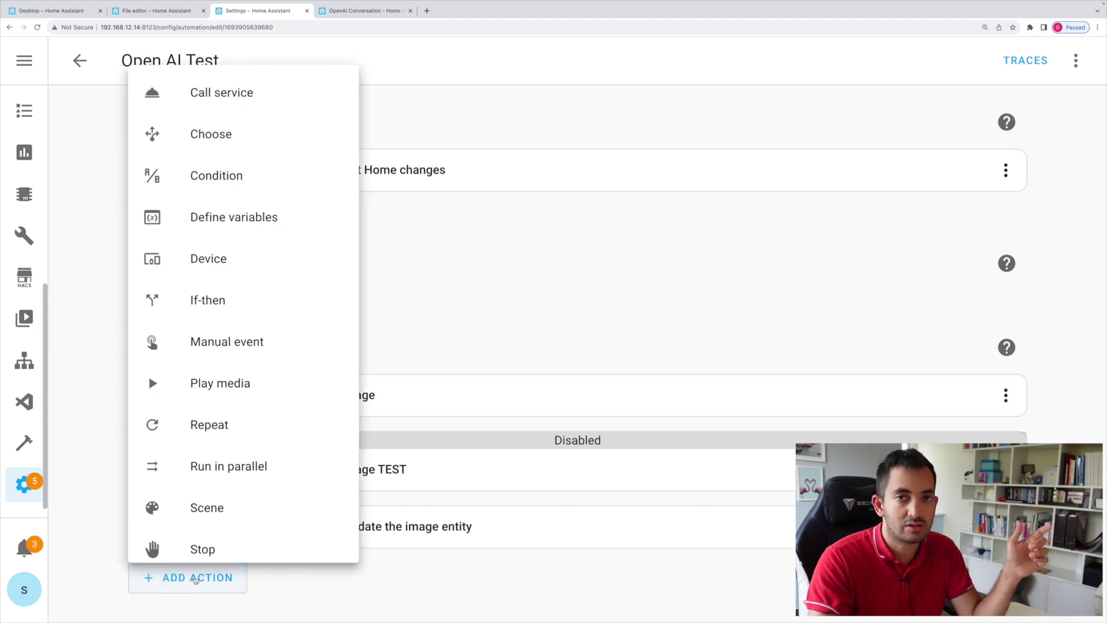
left_click(251, 95)
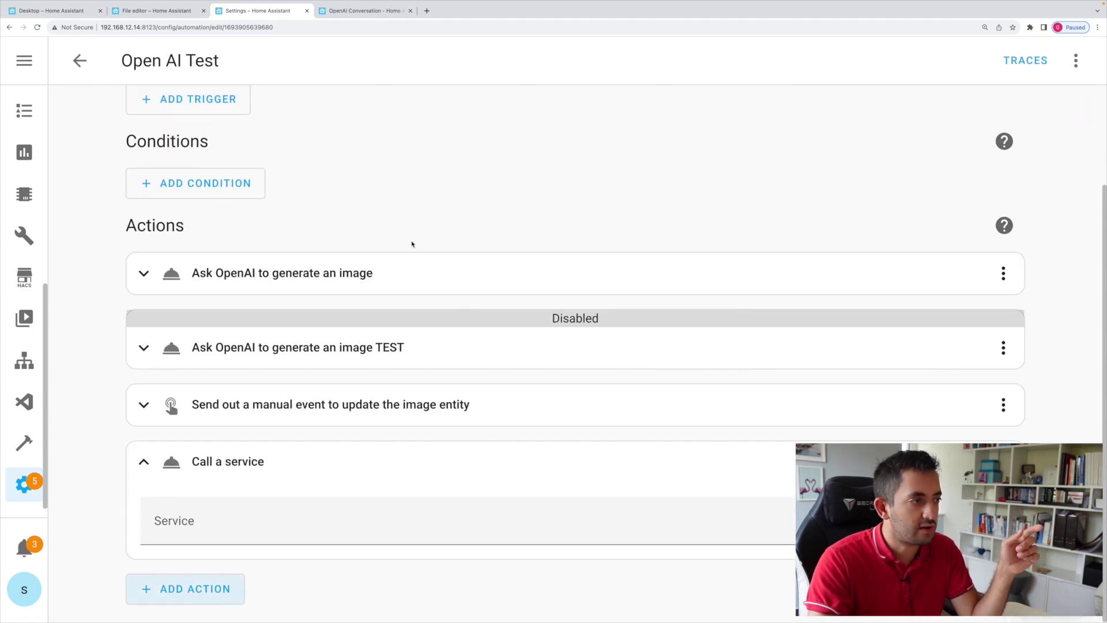
left_click(267, 521)
type("o")
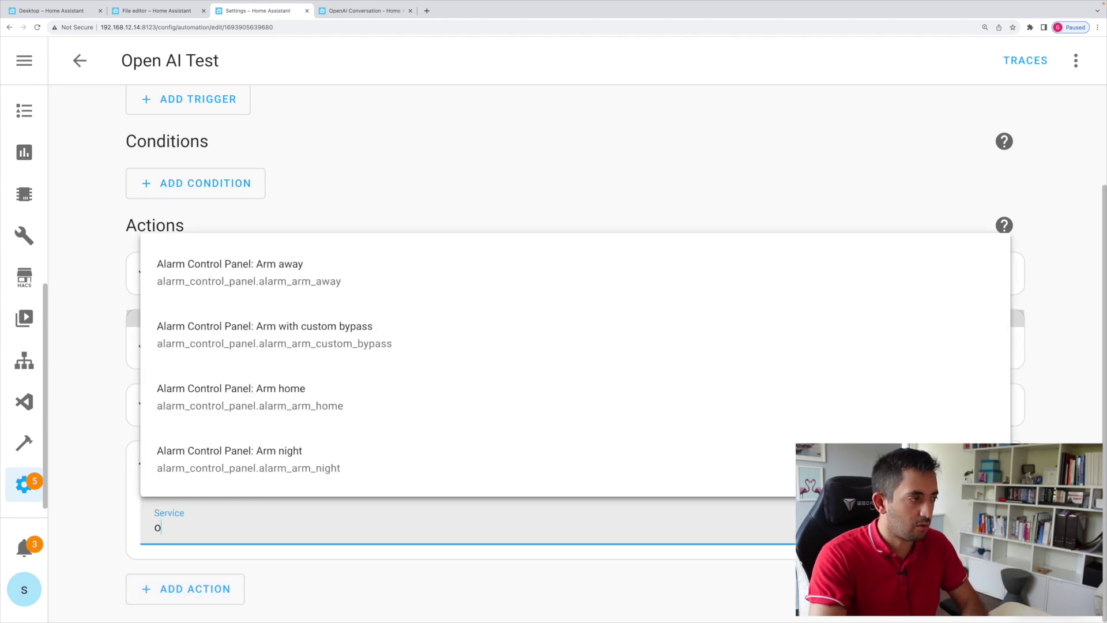
type("penai")
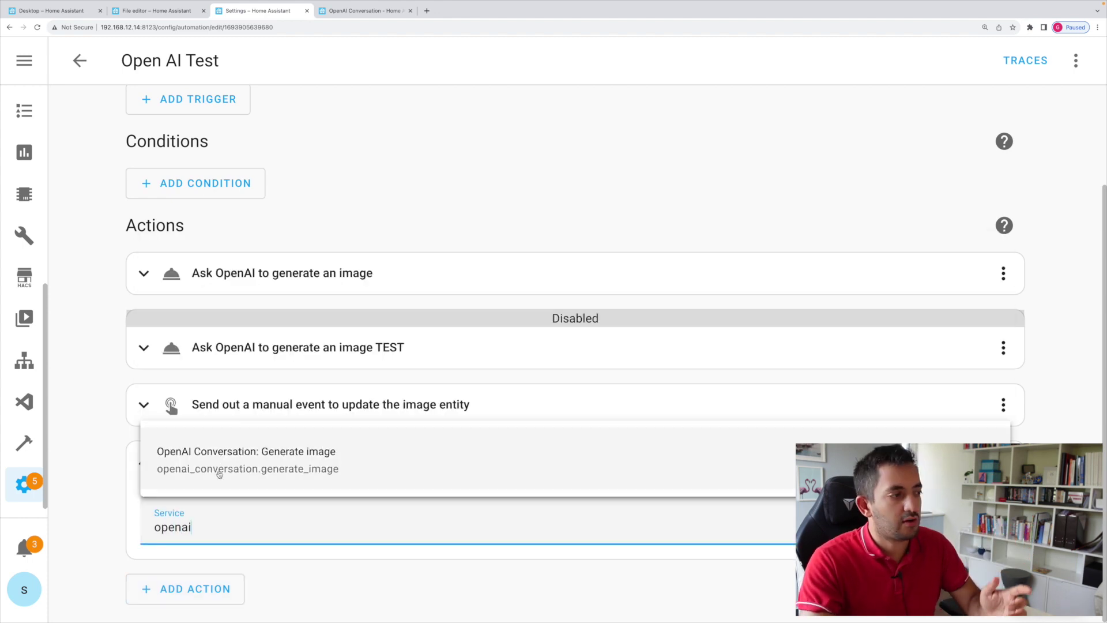
left_click(260, 459)
left_click(233, 413)
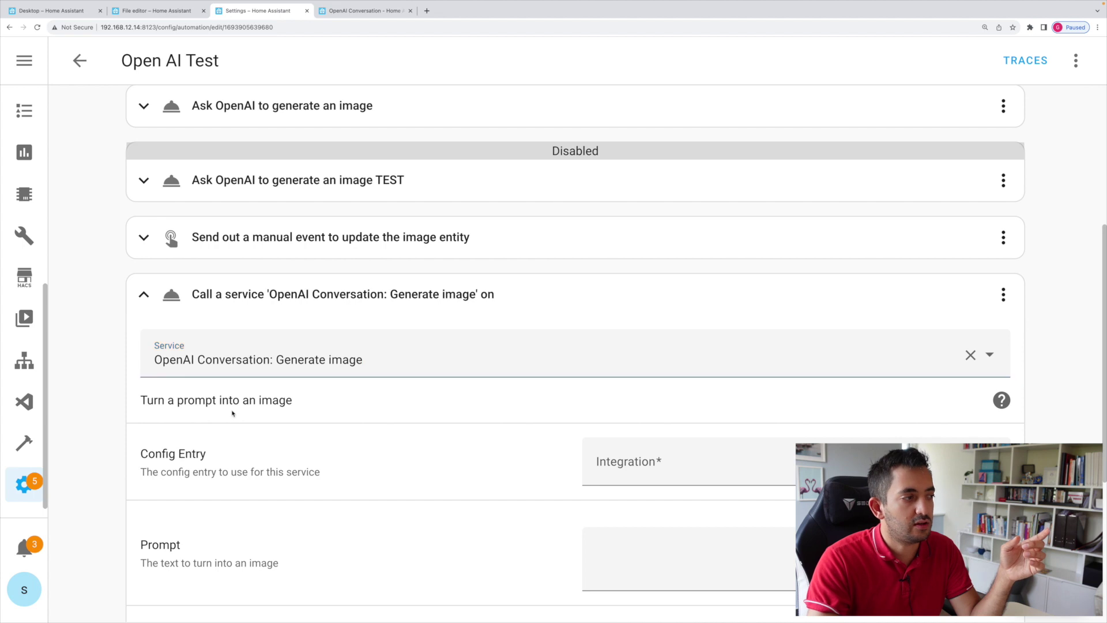
left_click(640, 463)
left_click(692, 527)
Step: Enter the prompt 'i want a car with a clown' and response variable 'clown', keeping size 512
scroll(622, 462, "down", 2)
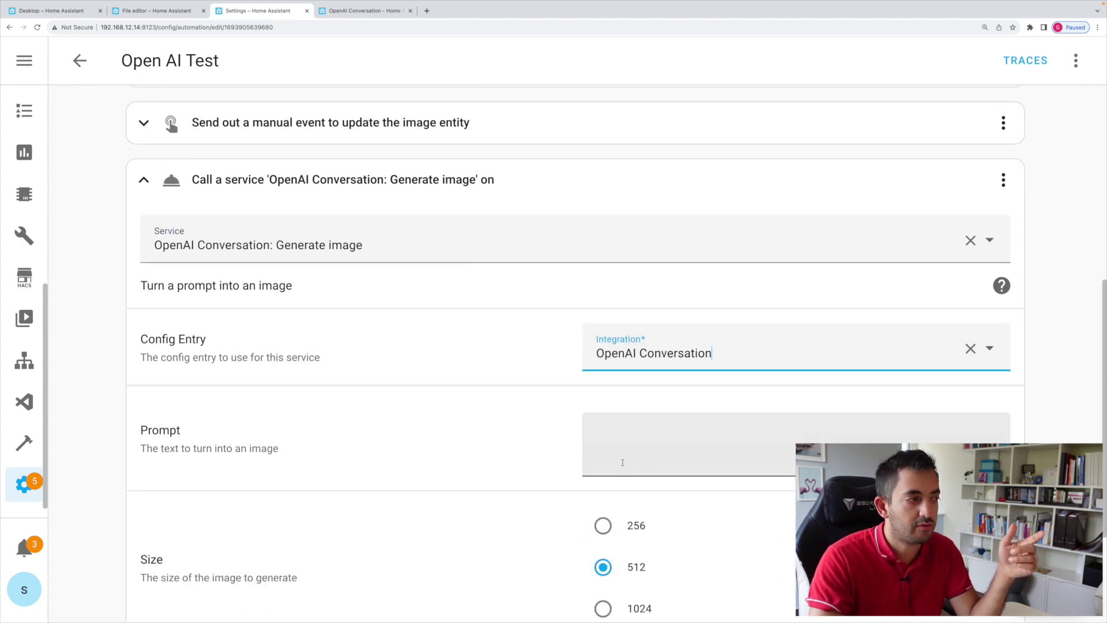
left_click(665, 467)
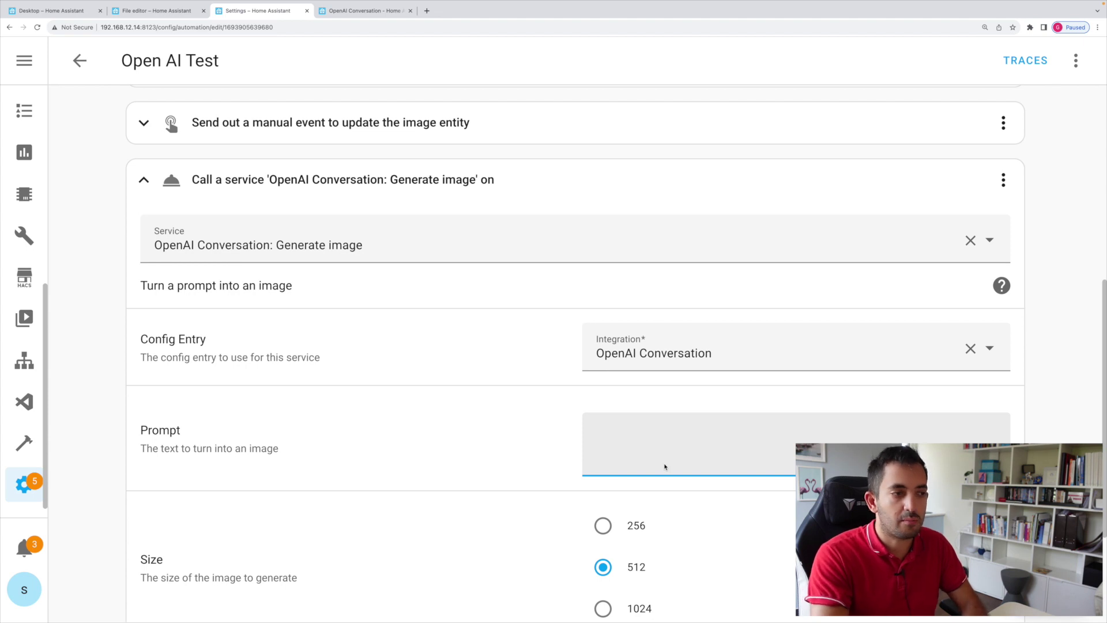
type("i want a c")
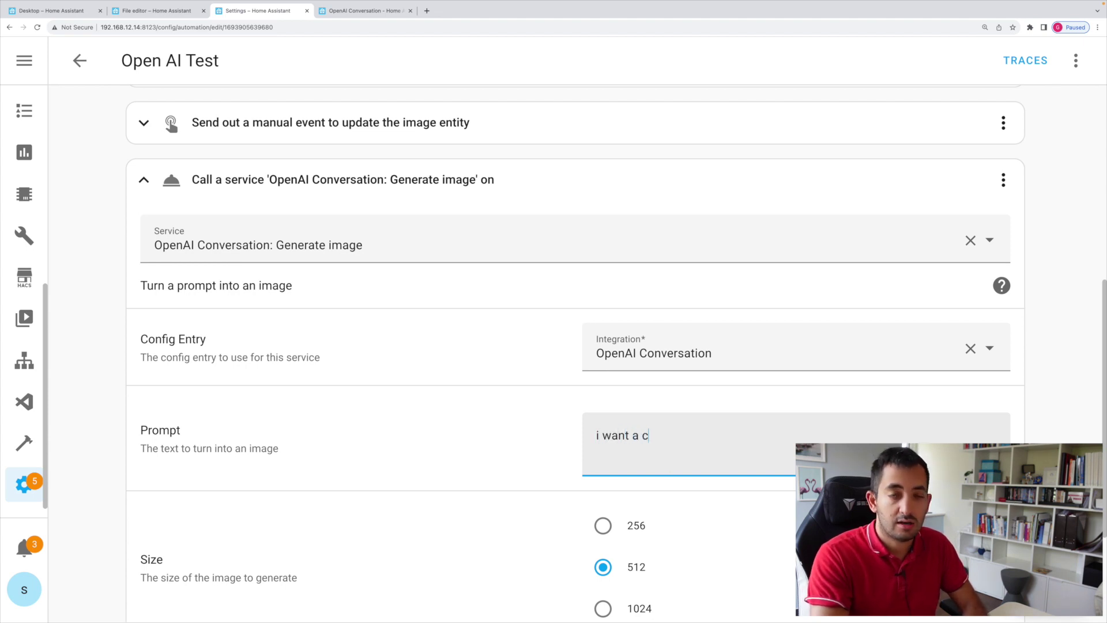
type("ar wi")
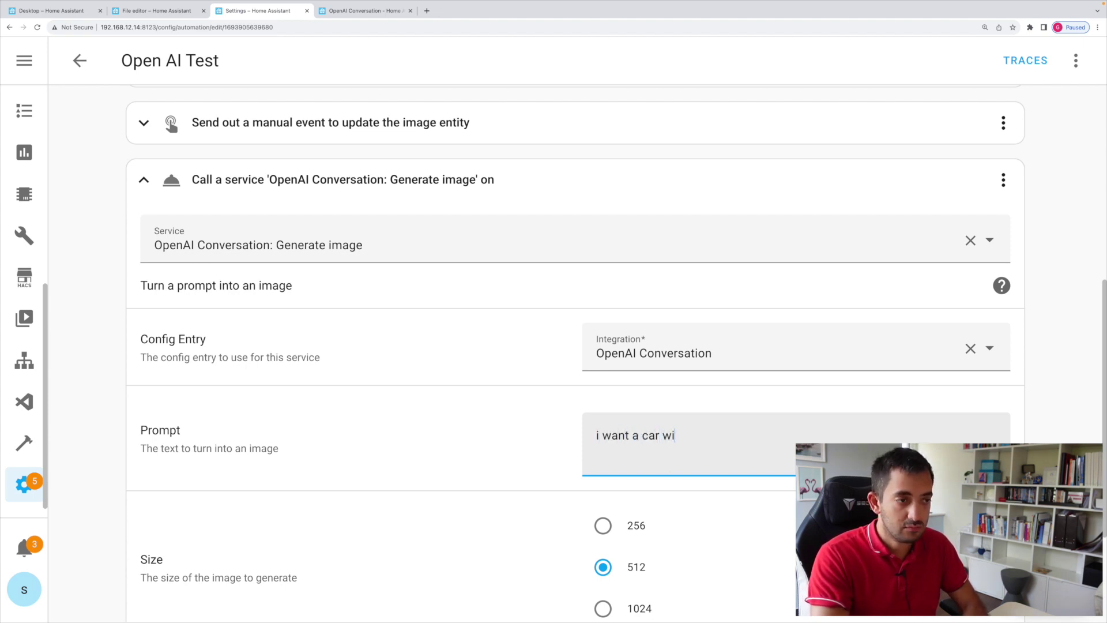
type("th a clown")
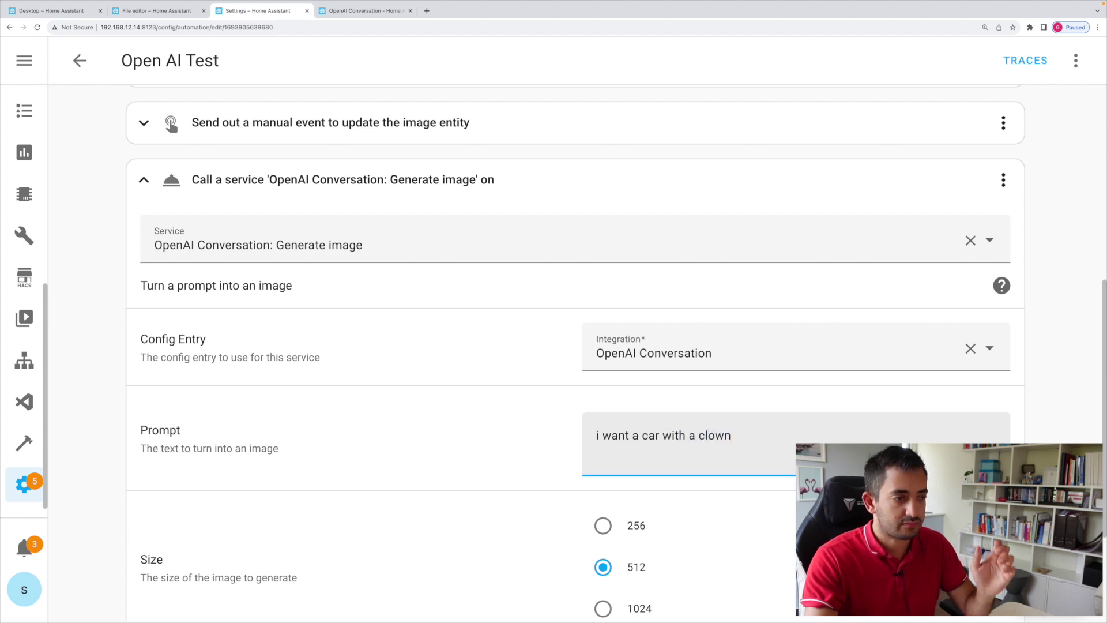
scroll(776, 447, "down", 3)
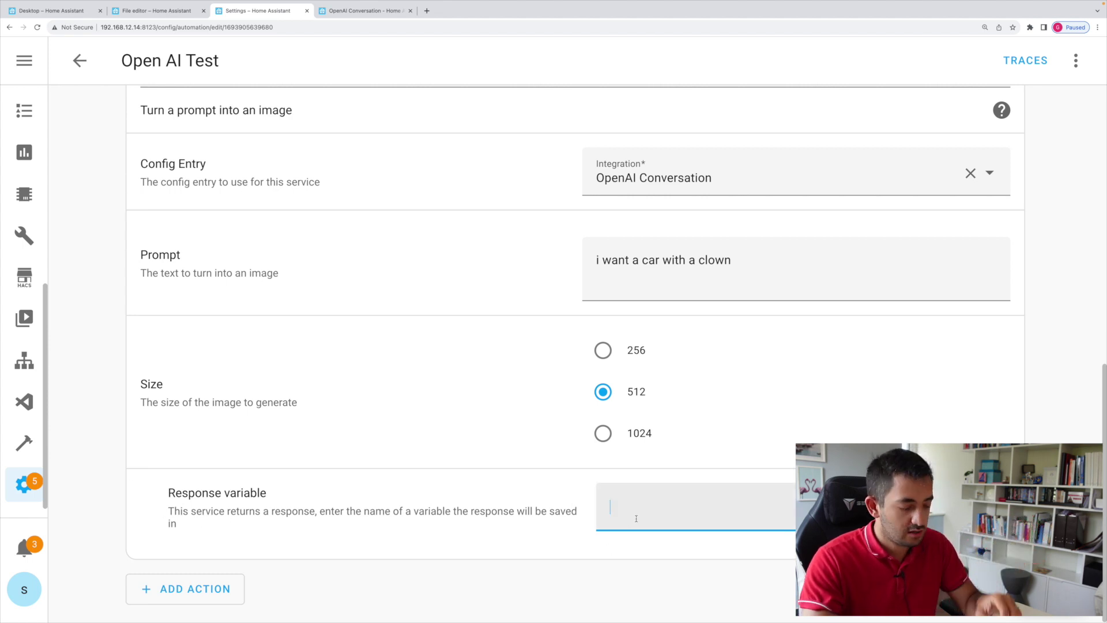
type("clown")
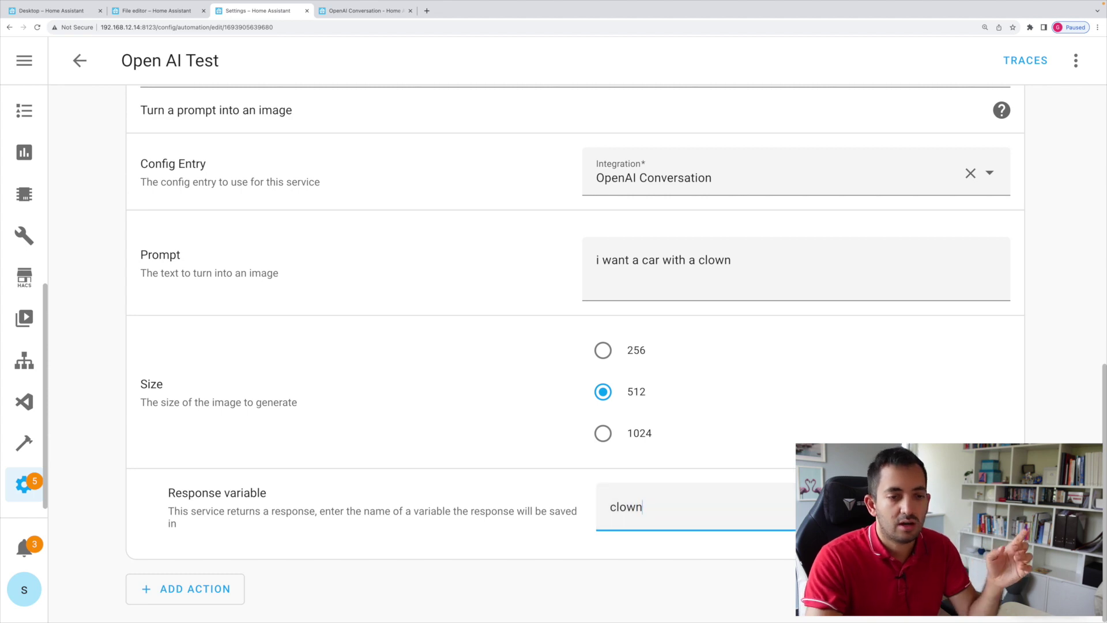
key("Tab")
scroll(750, 503, "up", 2)
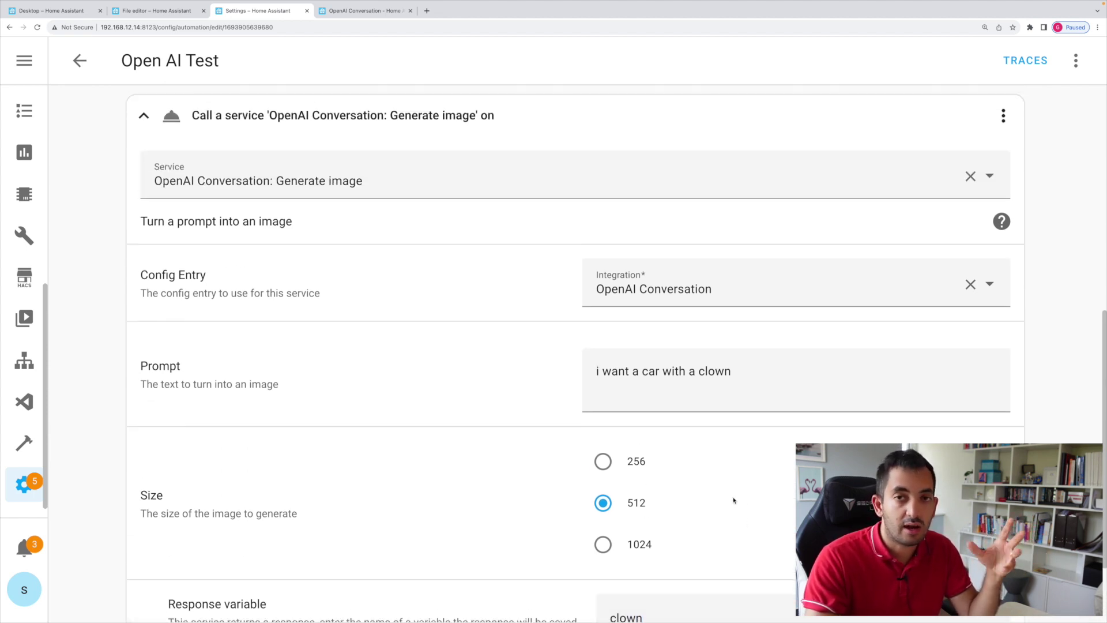
scroll(734, 500, "down", 2)
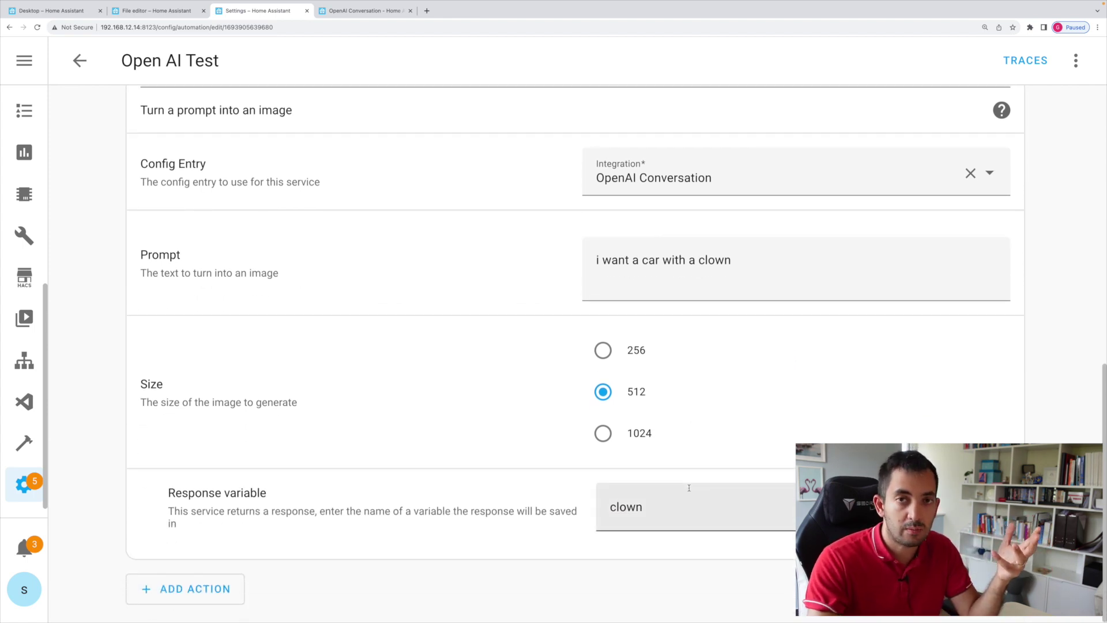
scroll(669, 488, "up", 2)
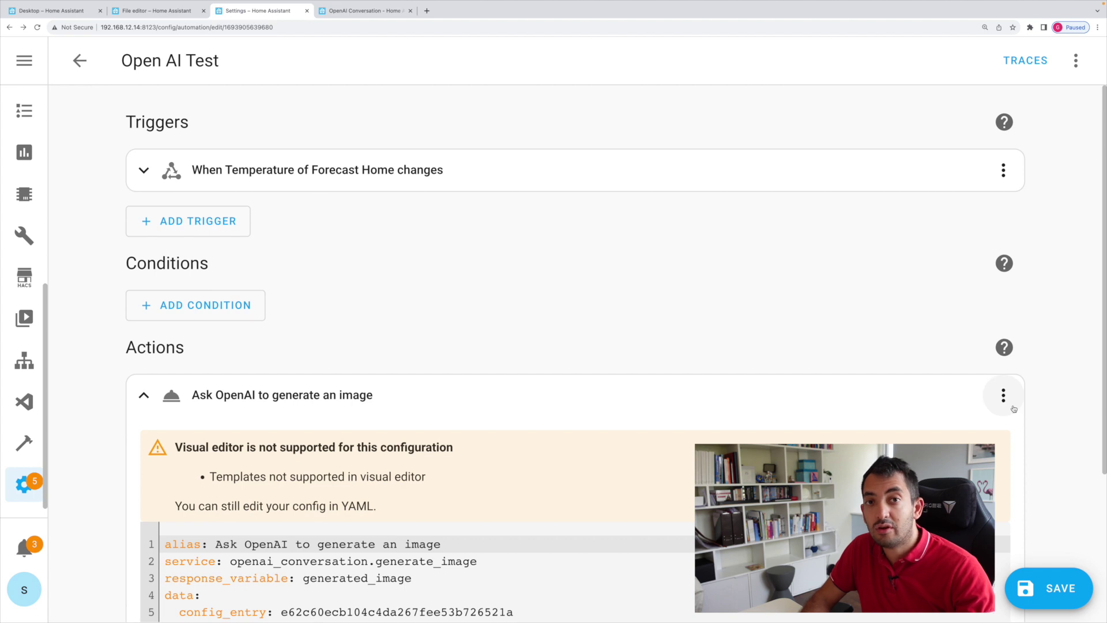
Step: Review the Ask OpenAI action's YAML, highlighting its config_entry id
left_click(1004, 398)
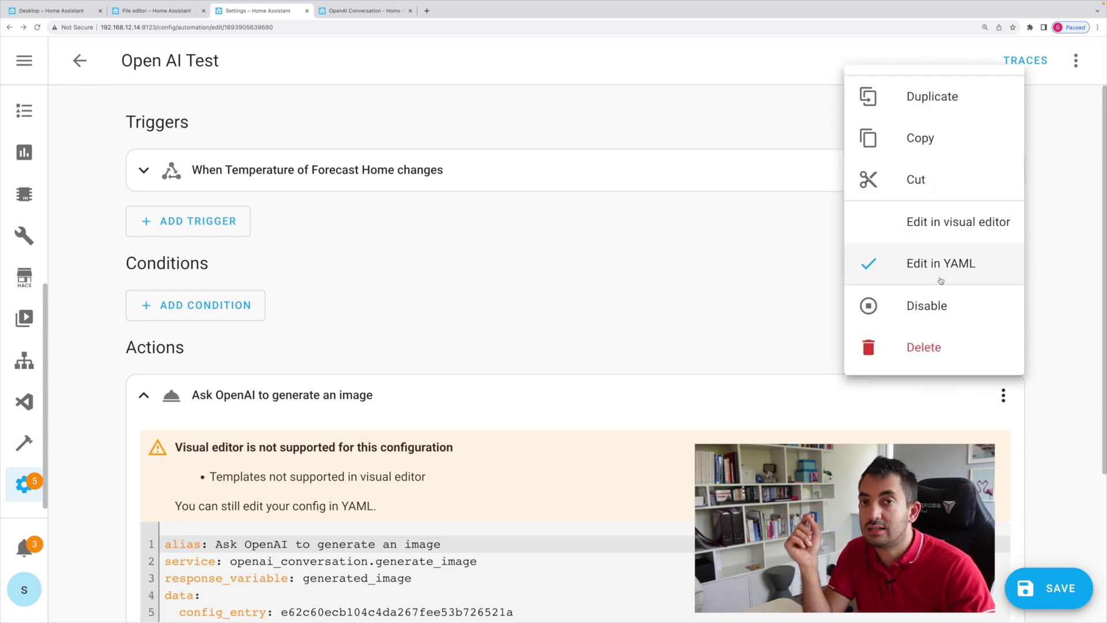
left_click(885, 378)
scroll(884, 379, "down", 3)
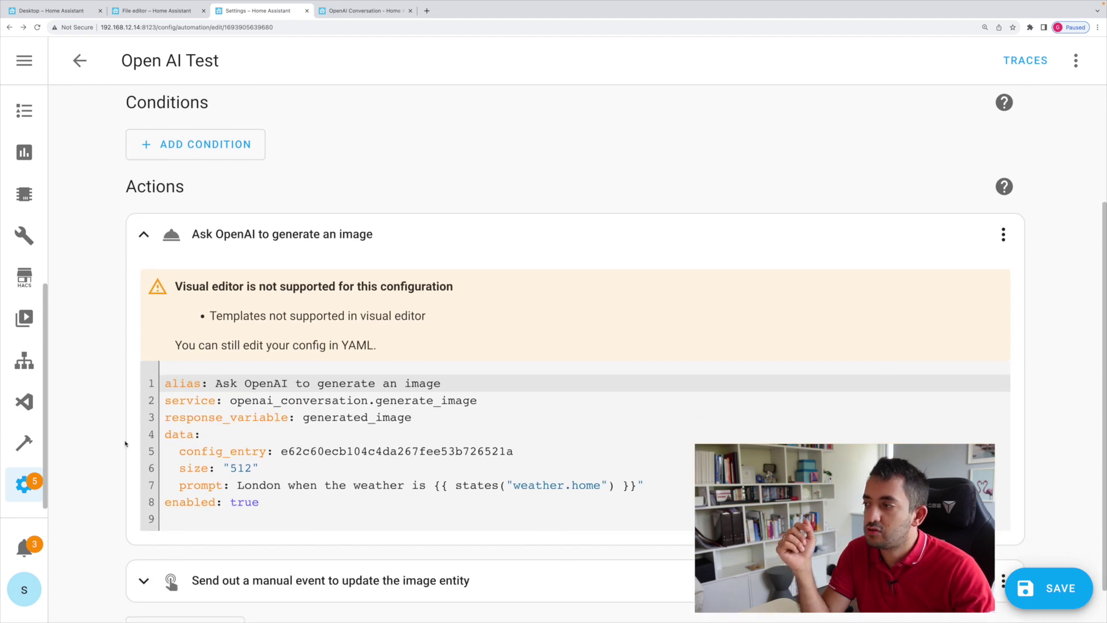
left_click_drag(178, 453, 563, 445)
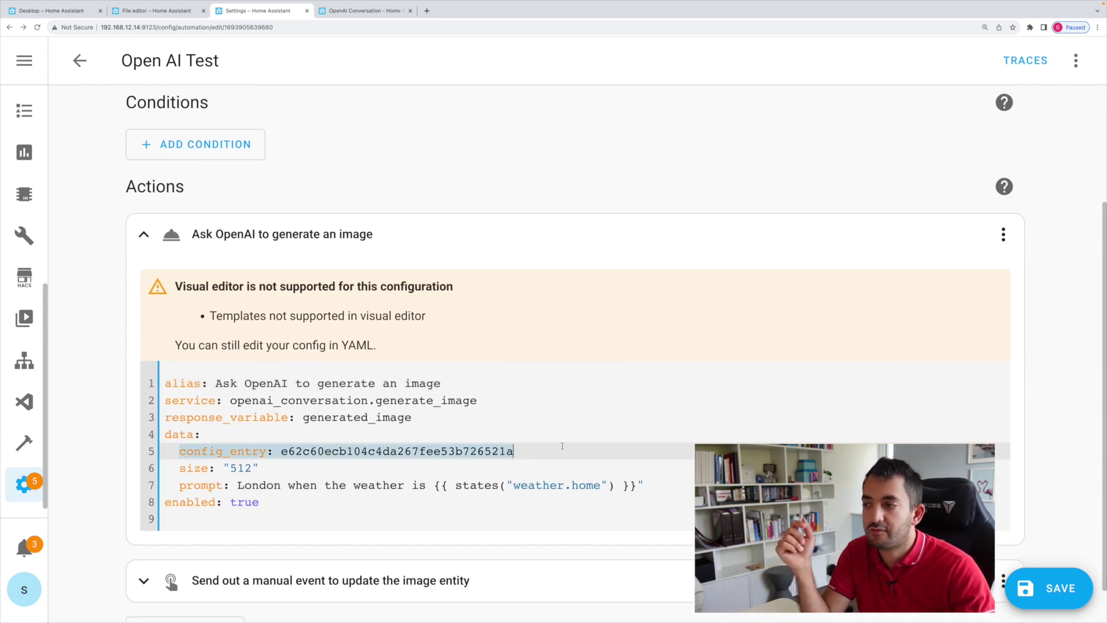
double_click(594, 449)
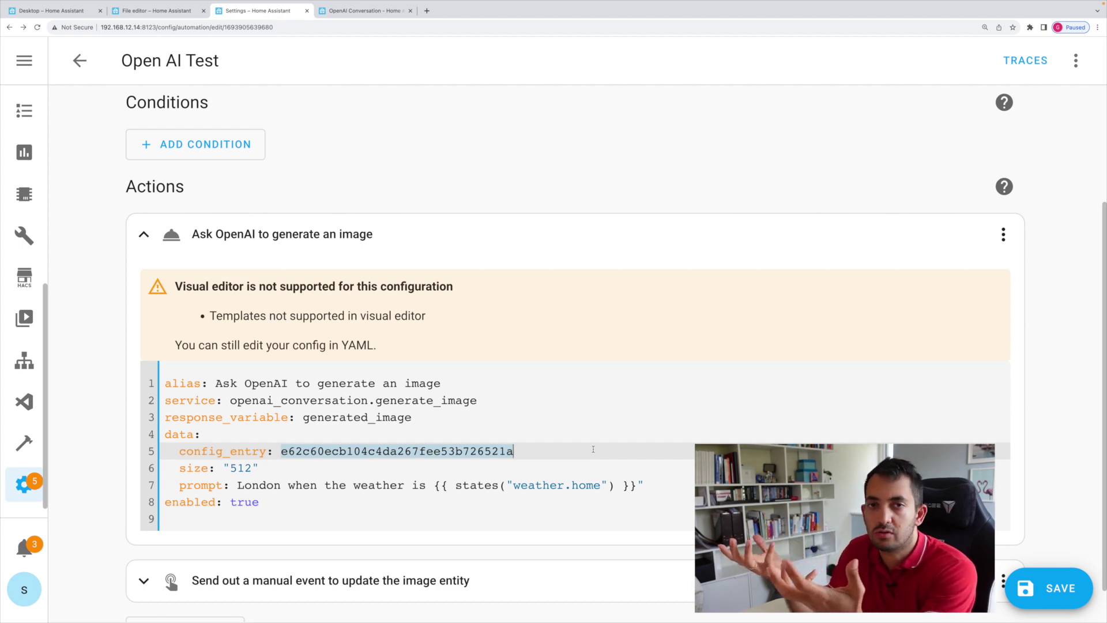
left_click(676, 484)
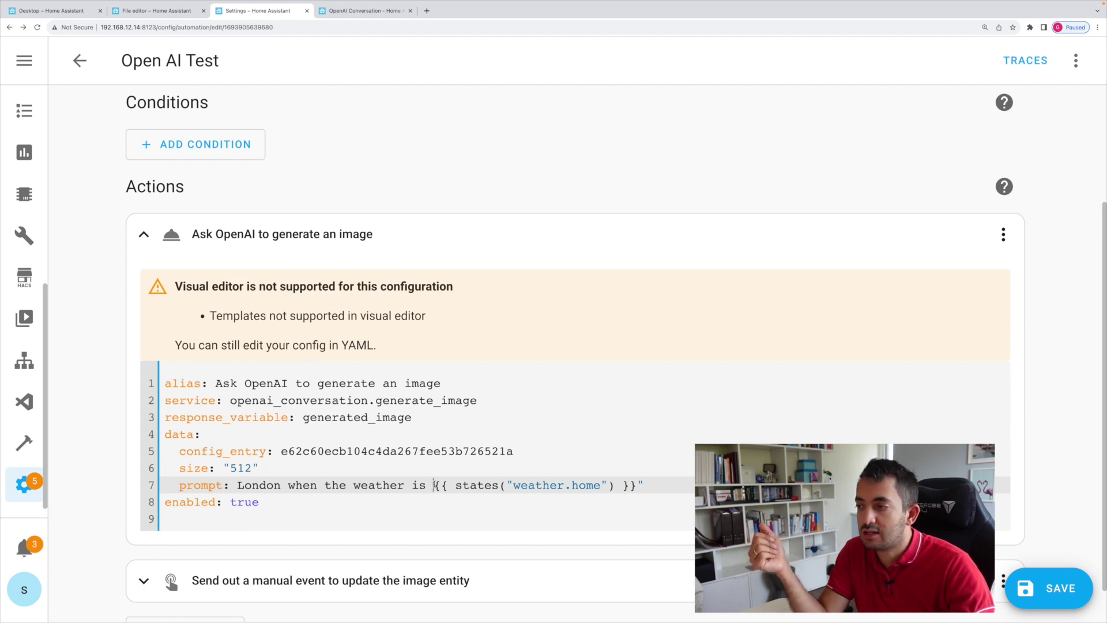
Step: Examine the YAML prompt's weather template and London city name, then the response_variable line
left_click_drag(433, 485, 647, 480)
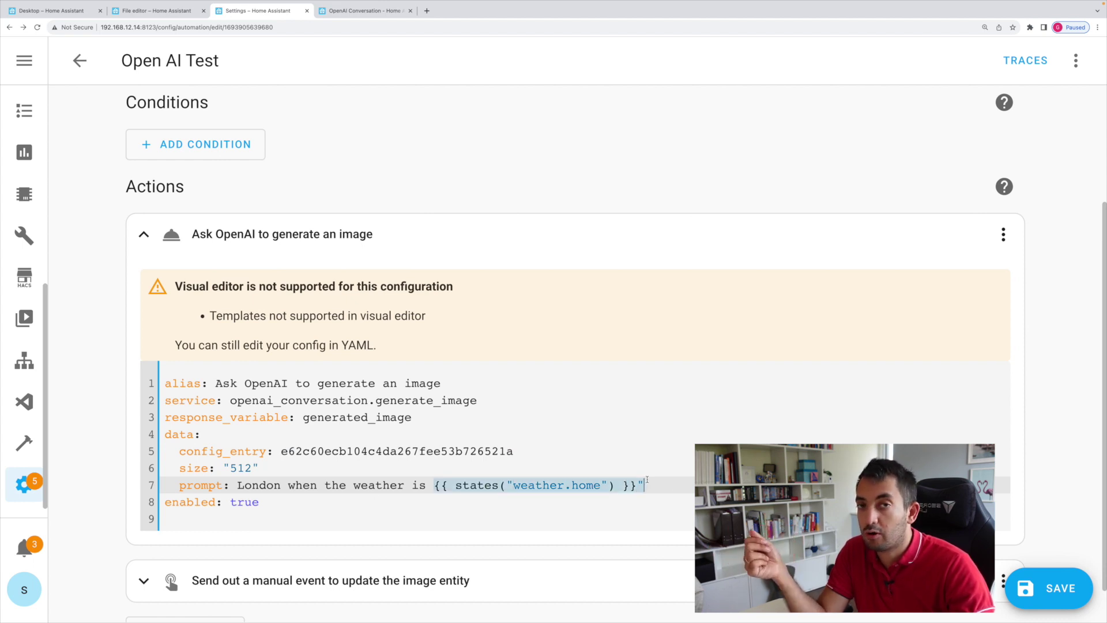
left_click(415, 488)
left_click_drag(167, 486, 377, 486)
left_click(404, 486)
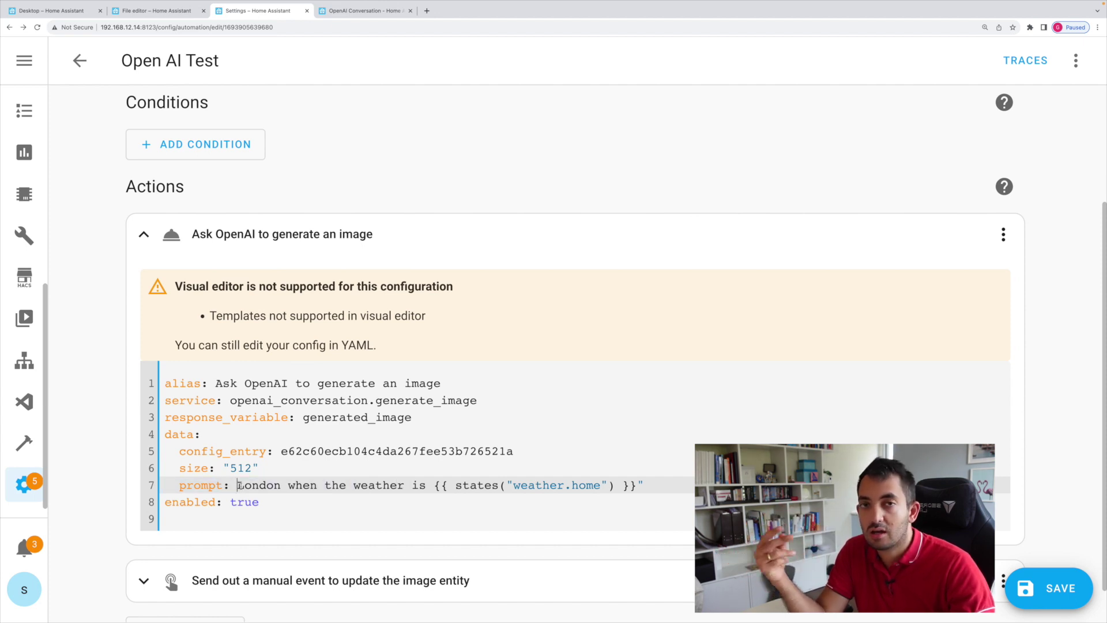
left_click_drag(238, 486, 252, 485)
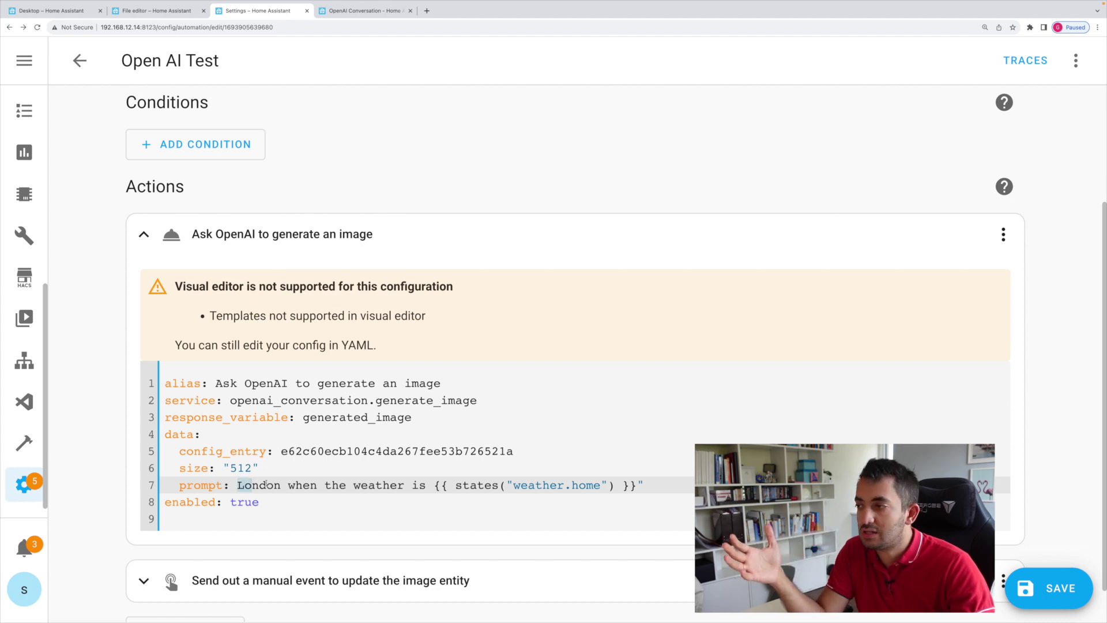
left_click(269, 485)
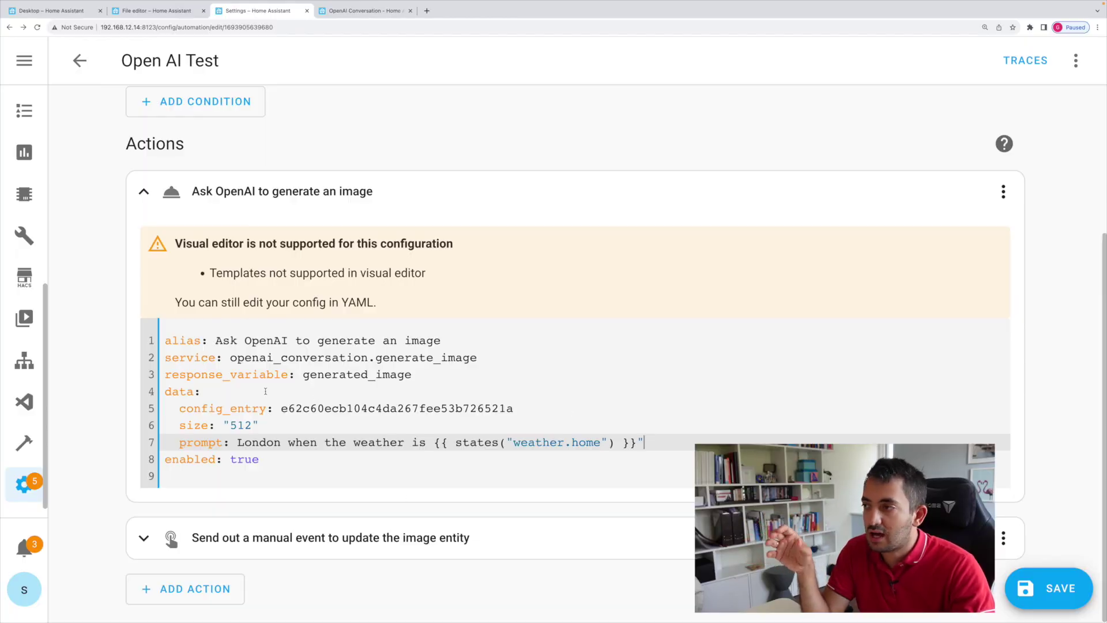
left_click(162, 376)
left_click_drag(162, 375, 494, 376)
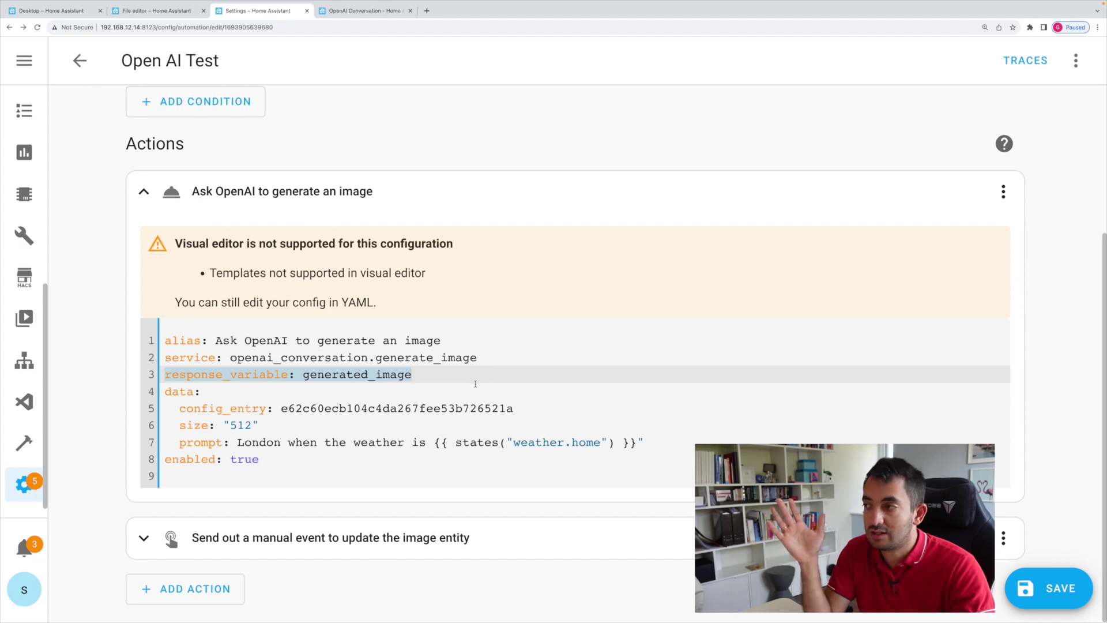
left_click(476, 388)
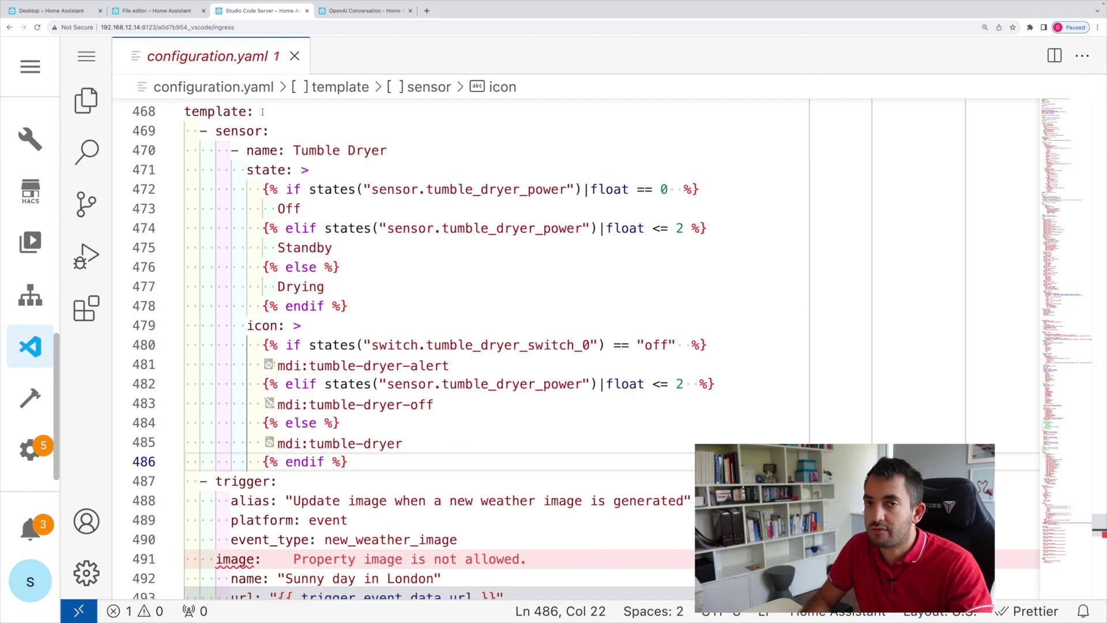
left_click_drag(286, 150, 425, 151)
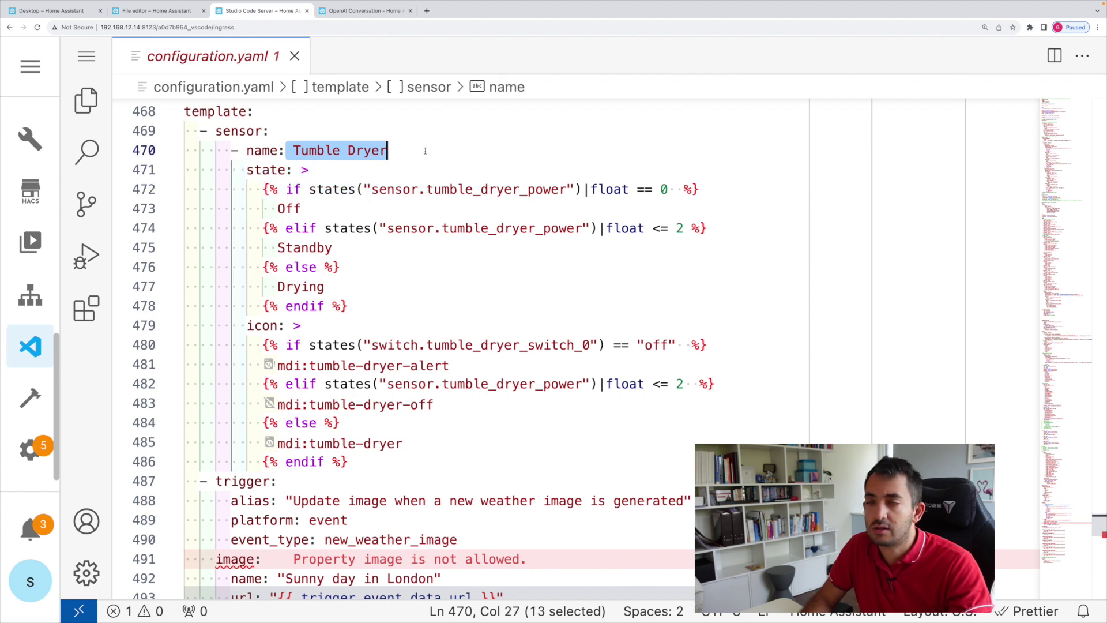
left_click(352, 164)
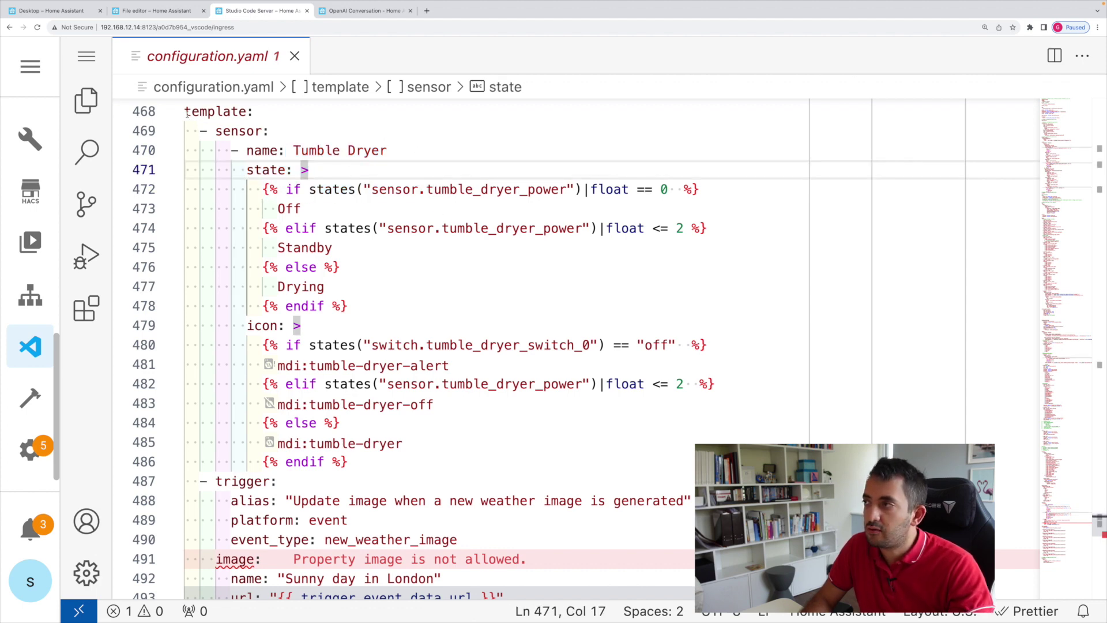
left_click_drag(254, 111, 169, 117)
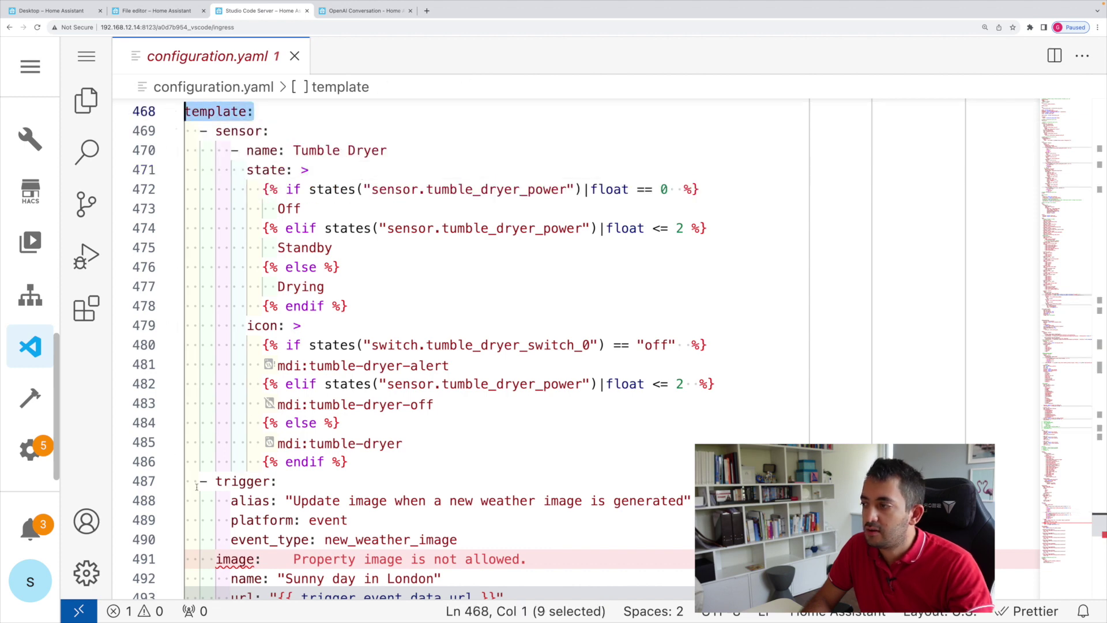
left_click_drag(199, 481, 142, 486)
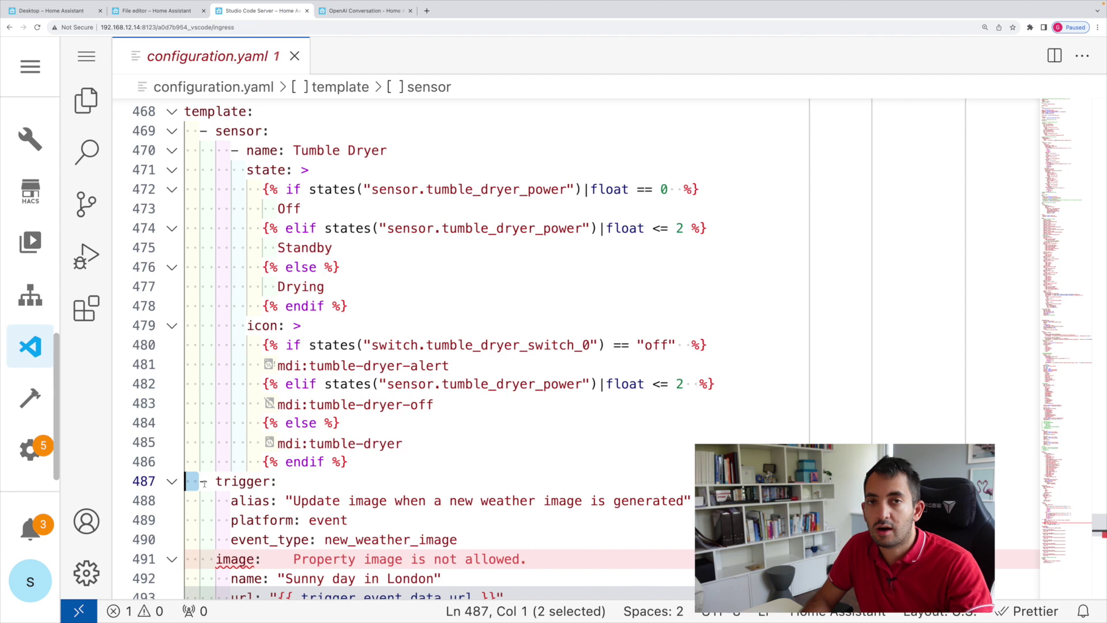
scroll(254, 407, "down", 3)
scroll(253, 408, "right", 1)
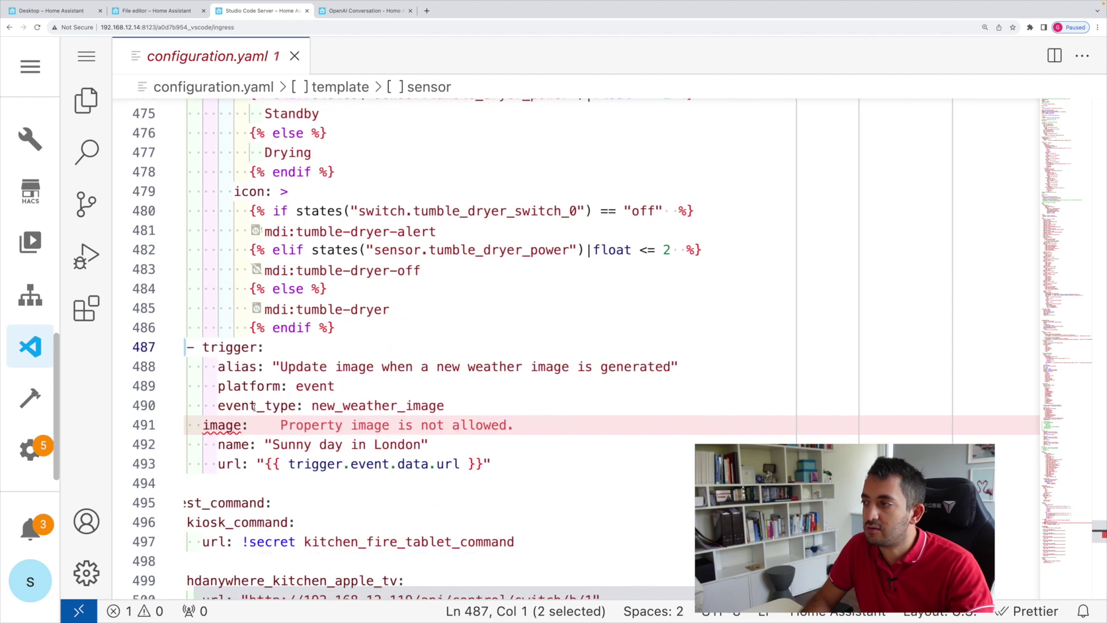
scroll(253, 407, "left", 1)
left_click(200, 347)
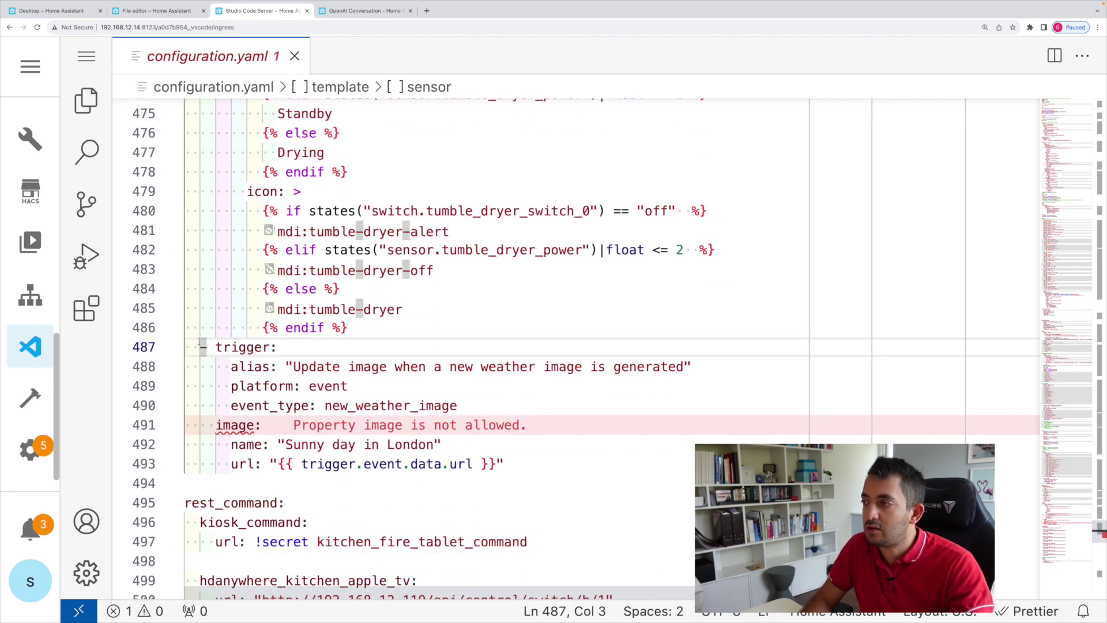
key("shift+Home")
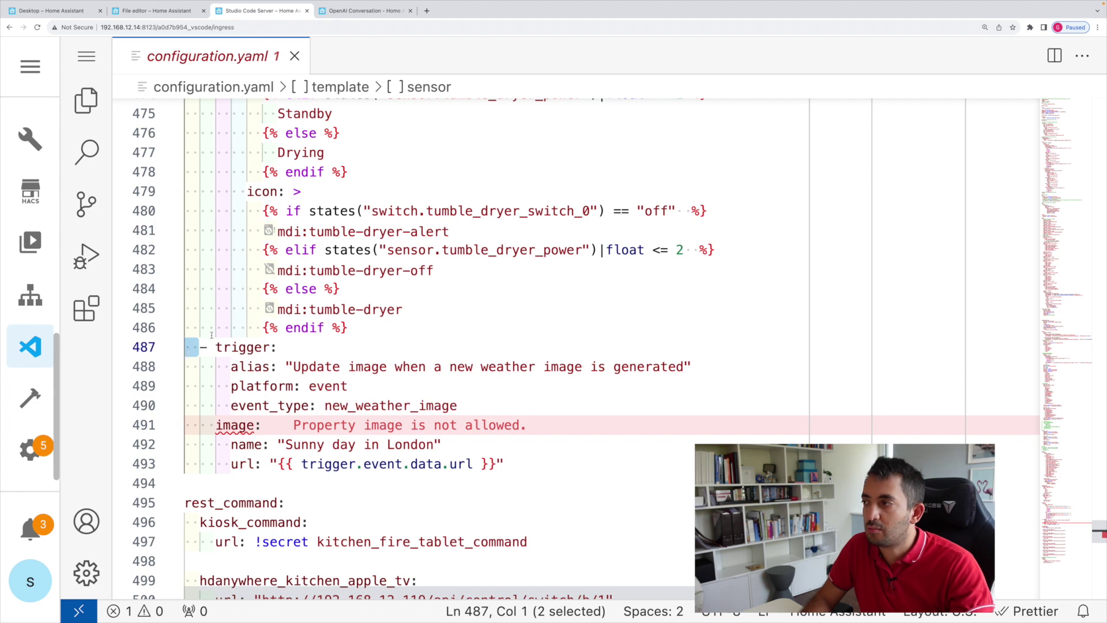
scroll(207, 337, "up", 3)
scroll(208, 337, "right", 1)
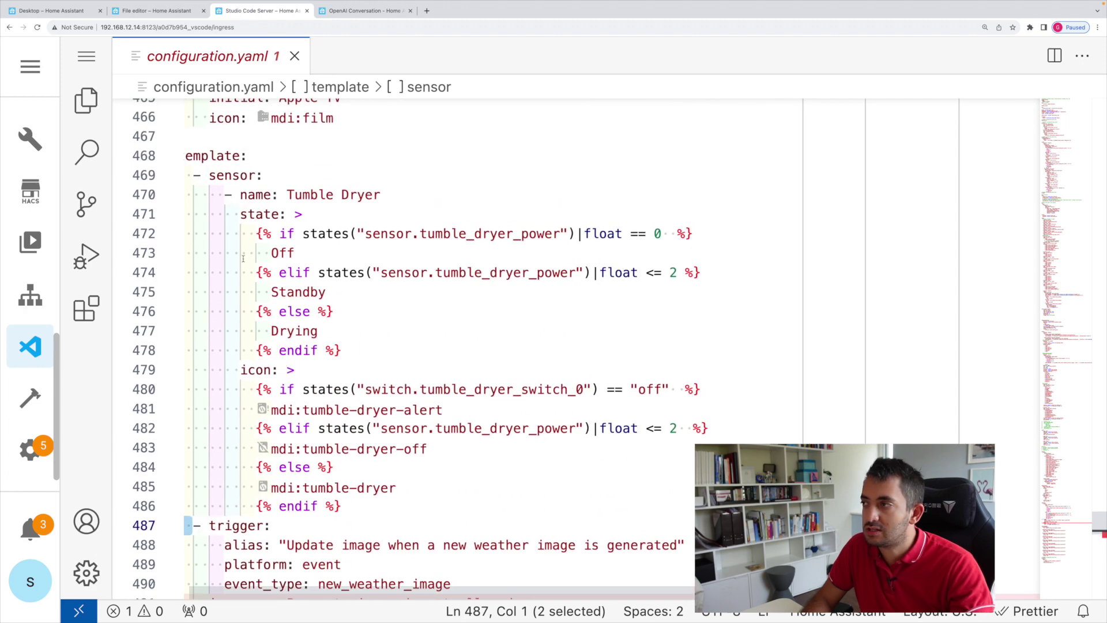
scroll(243, 258, "down", 4)
left_click(248, 330)
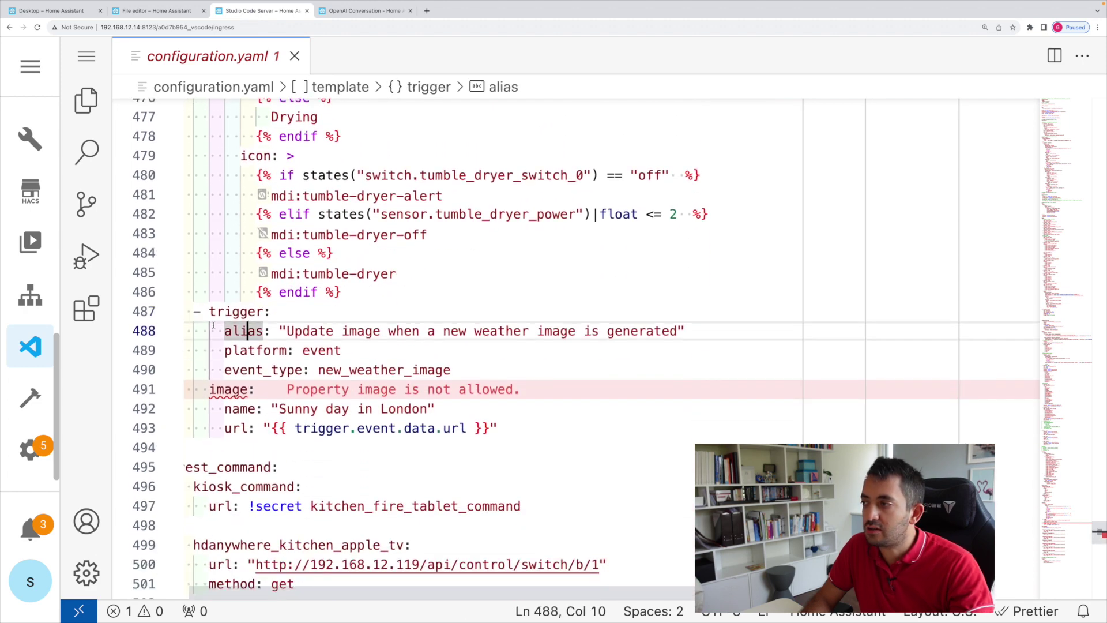
key("Home")
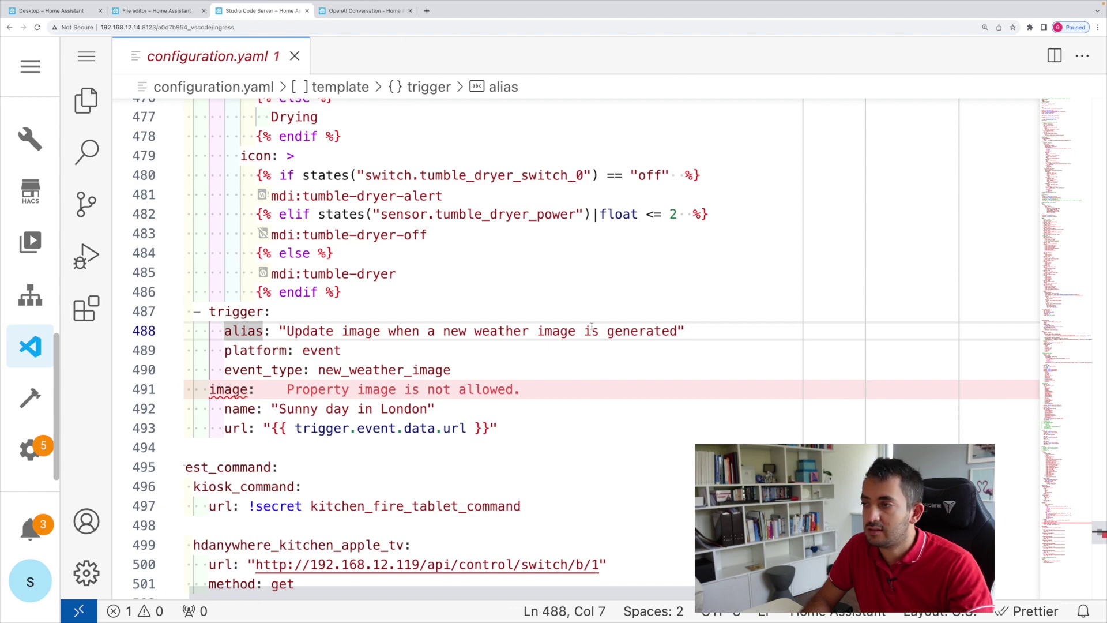
key("End")
key("shift+Down")
left_click(264, 331, "shift")
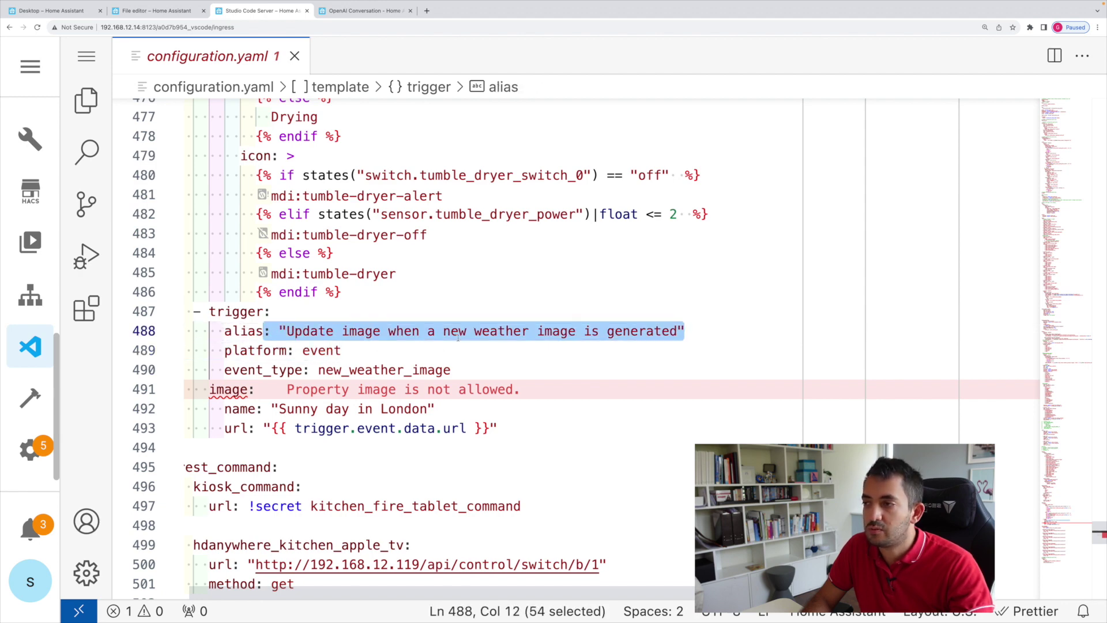
left_click(695, 337)
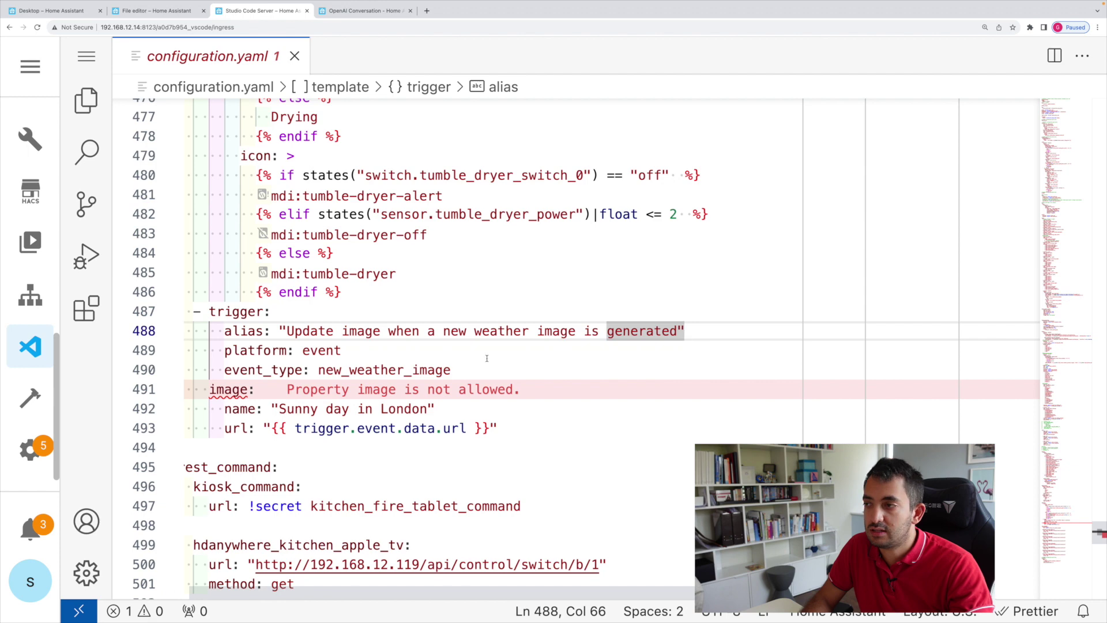
left_click_drag(219, 355, 478, 370)
double_click(373, 370)
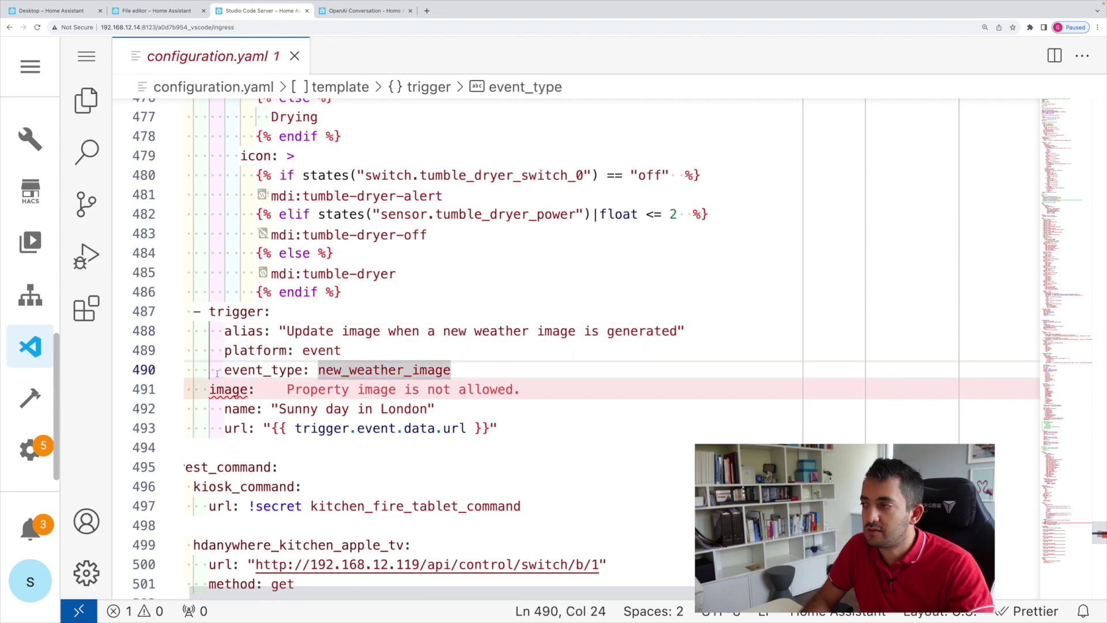
left_click_drag(225, 370, 464, 369)
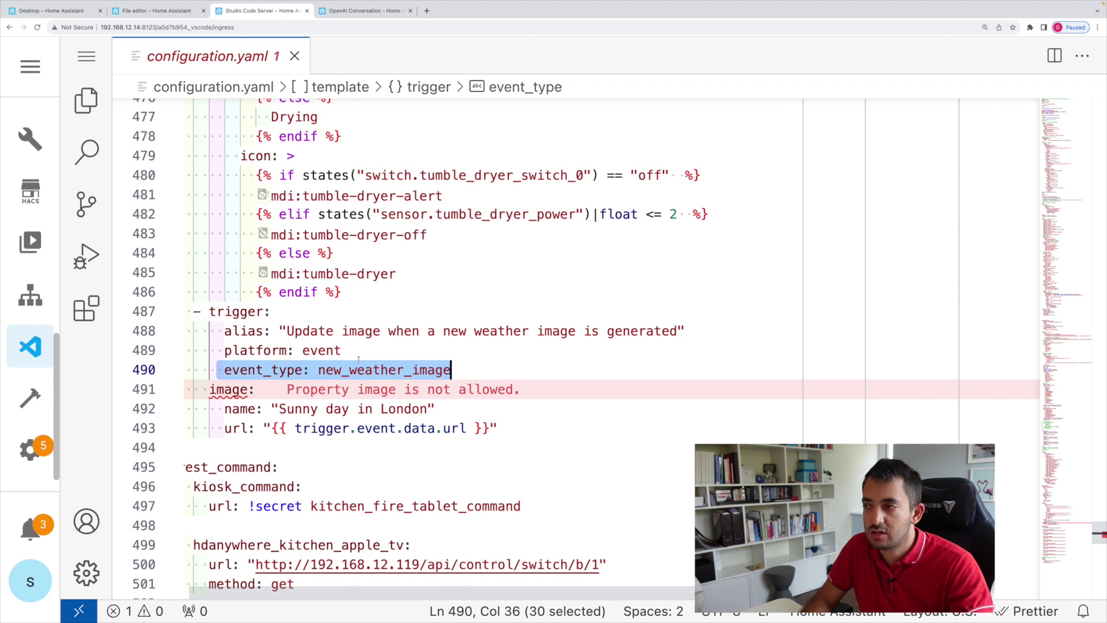
mouse_move(336, 363)
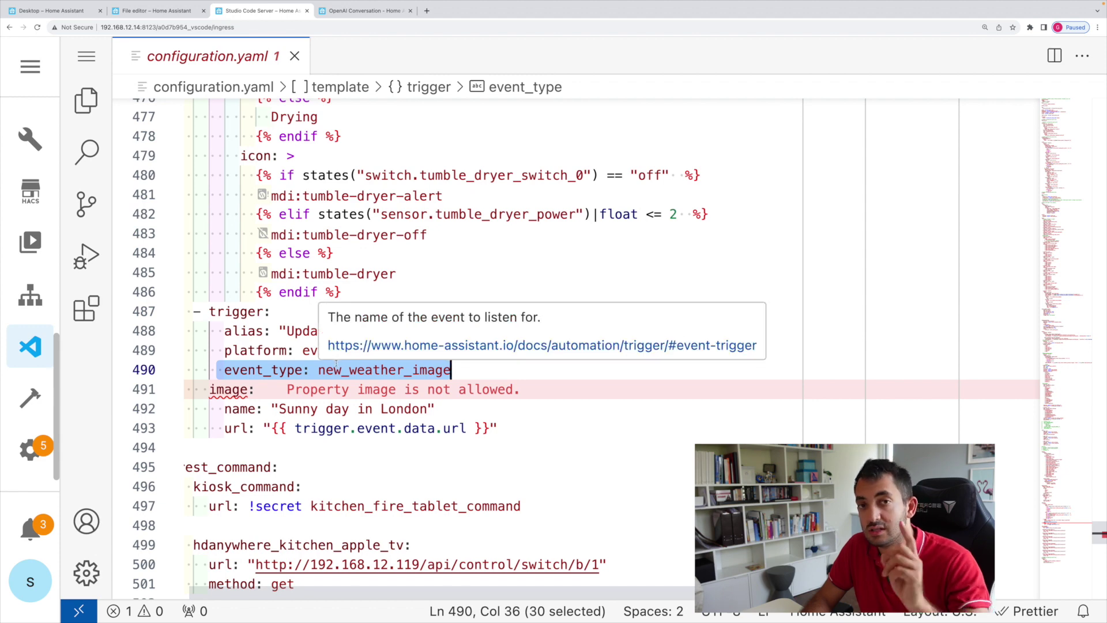
left_click(473, 371)
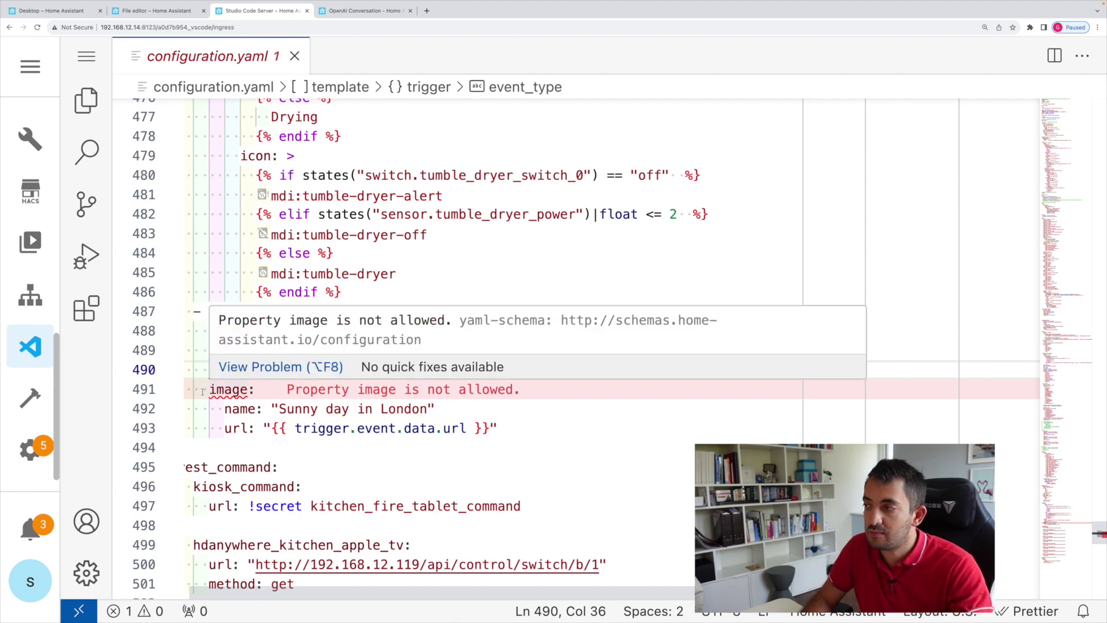
left_click_drag(202, 389, 520, 422)
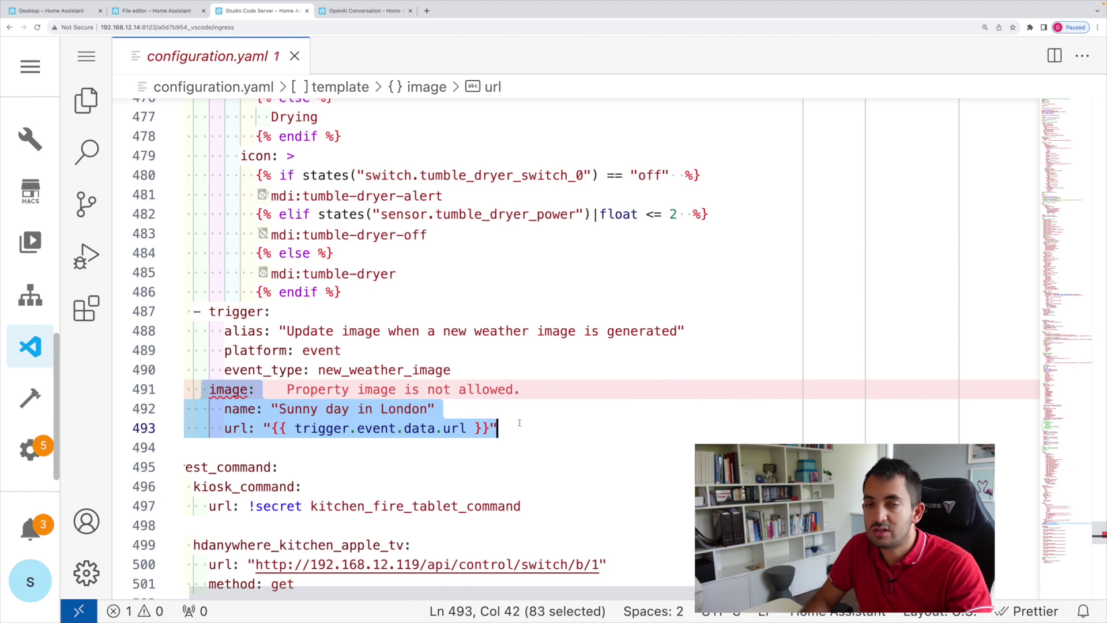
left_click_drag(225, 410, 437, 410)
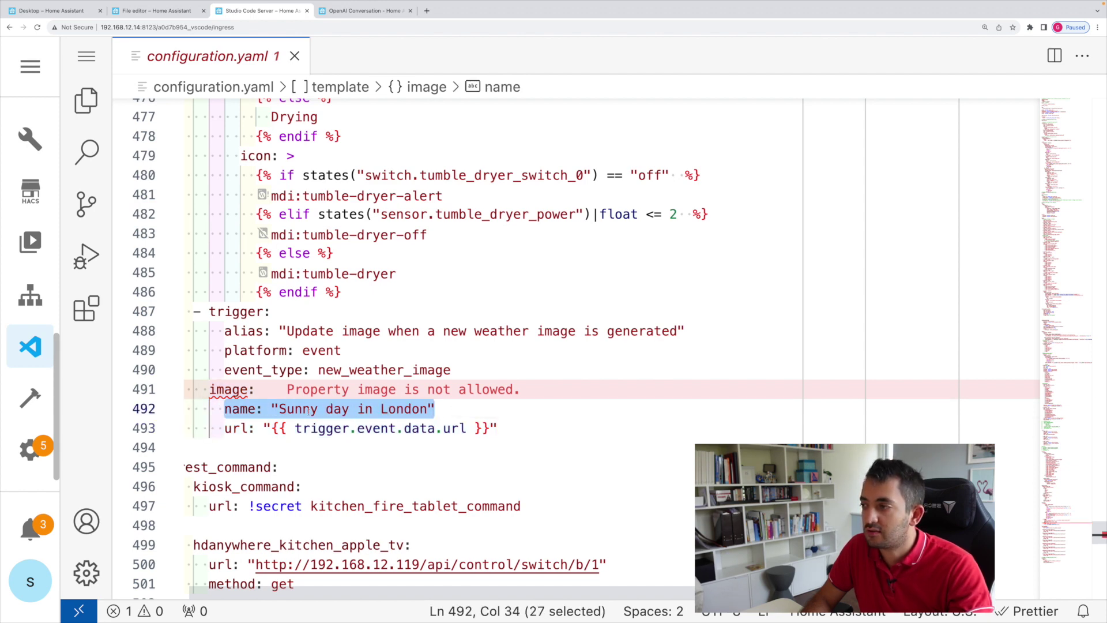
left_click(310, 410)
left_click_drag(279, 411, 427, 409)
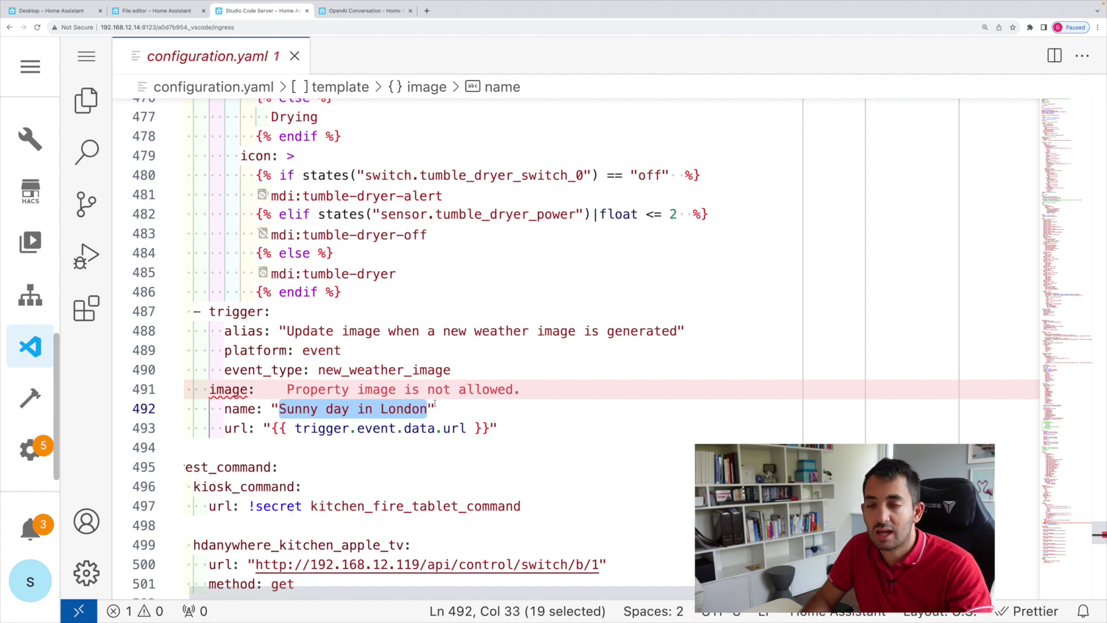
left_click(481, 406)
left_click_drag(225, 428, 496, 428)
left_click(497, 428)
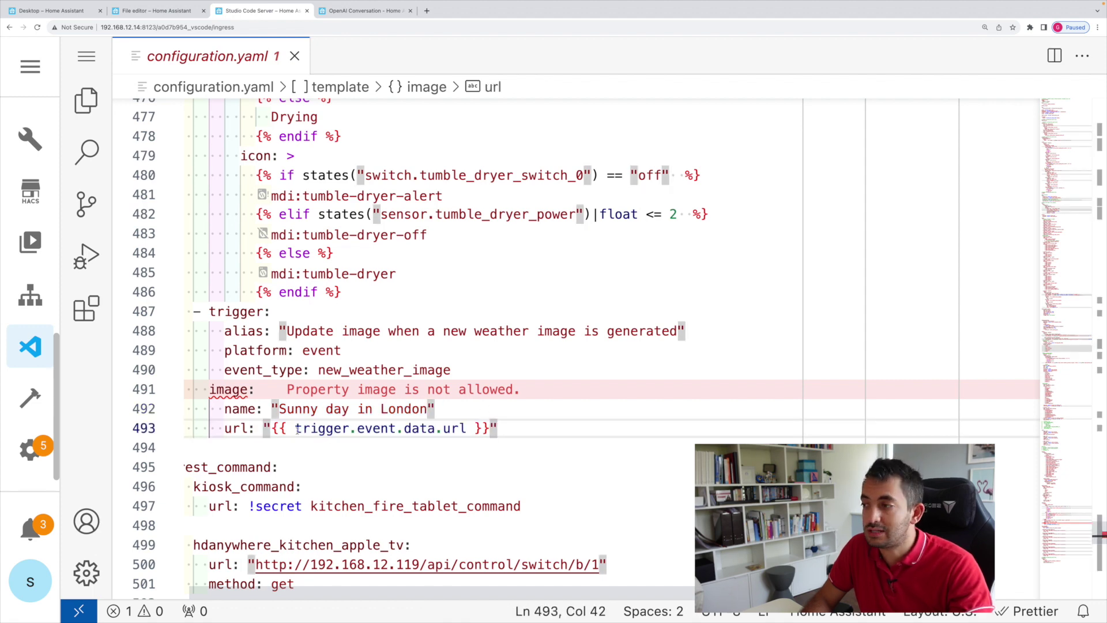
left_click_drag(297, 428, 468, 425)
left_click(497, 428)
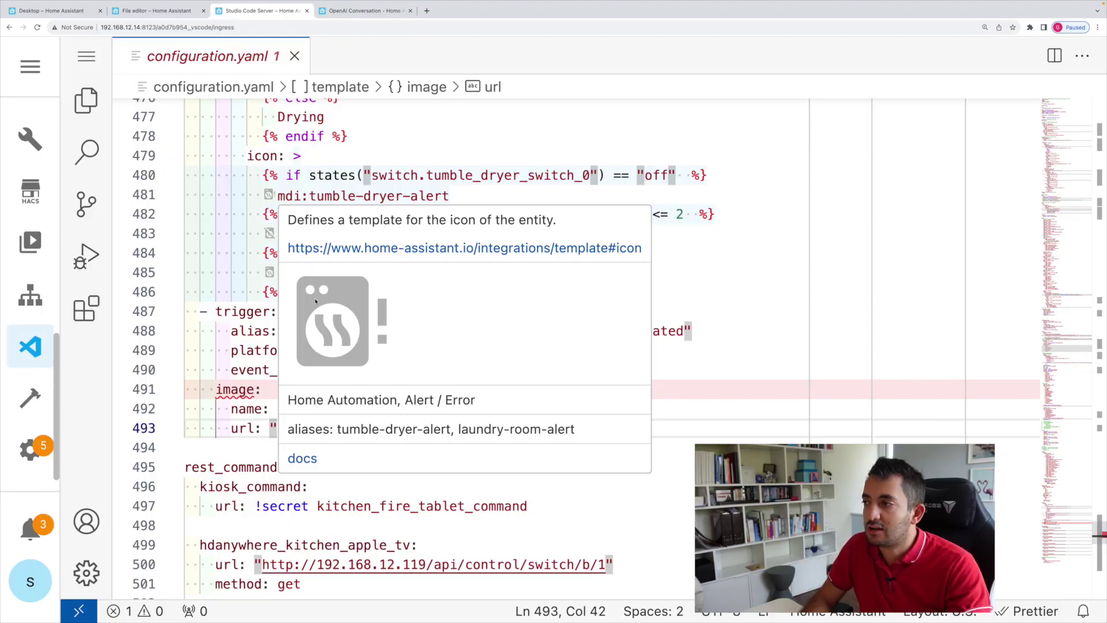
left_click(262, 330)
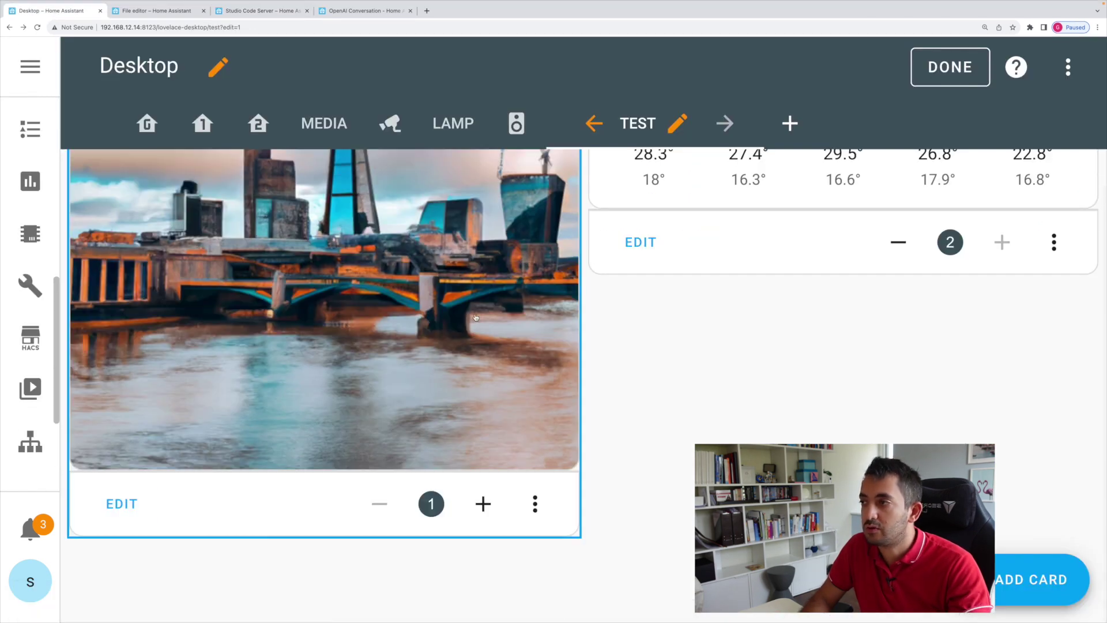
Step: Scroll back to the top of the Home Assistant page
scroll(476, 317, "up", 4)
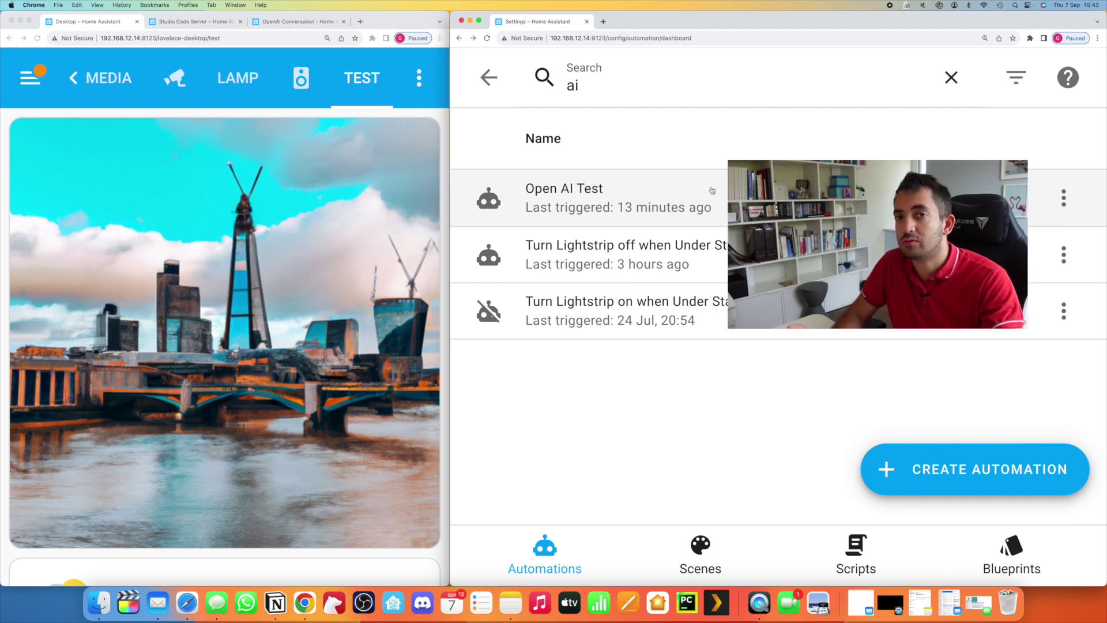
Step: In the Open AI Test automation's image action, change the prompt city from London to Tokyo and save
left_click(653, 201)
scroll(768, 353, "down", 3)
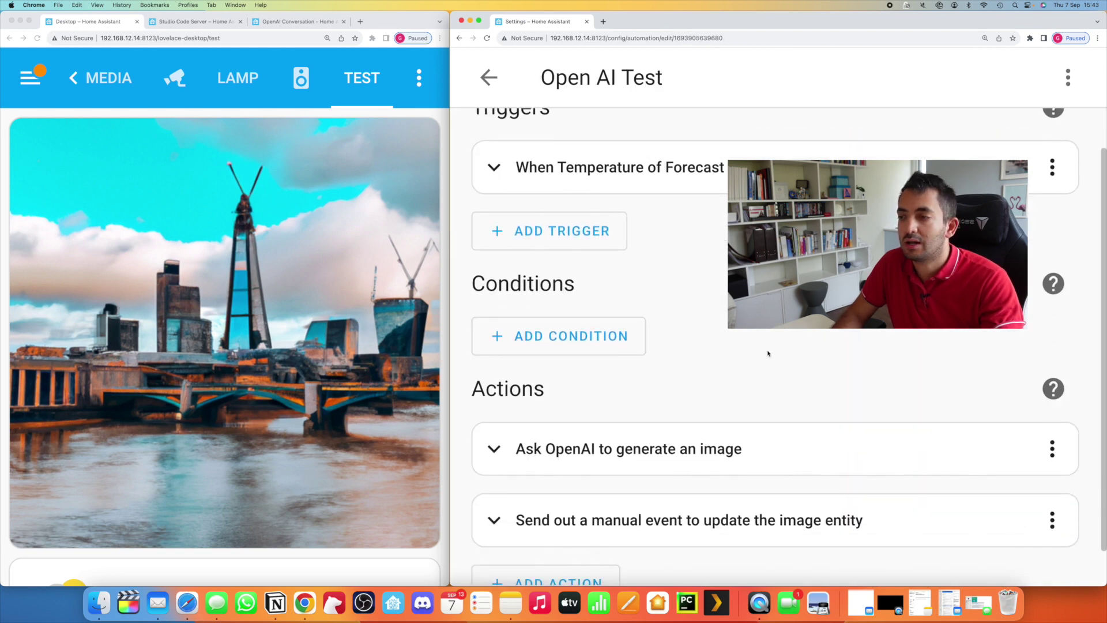
left_click(497, 411)
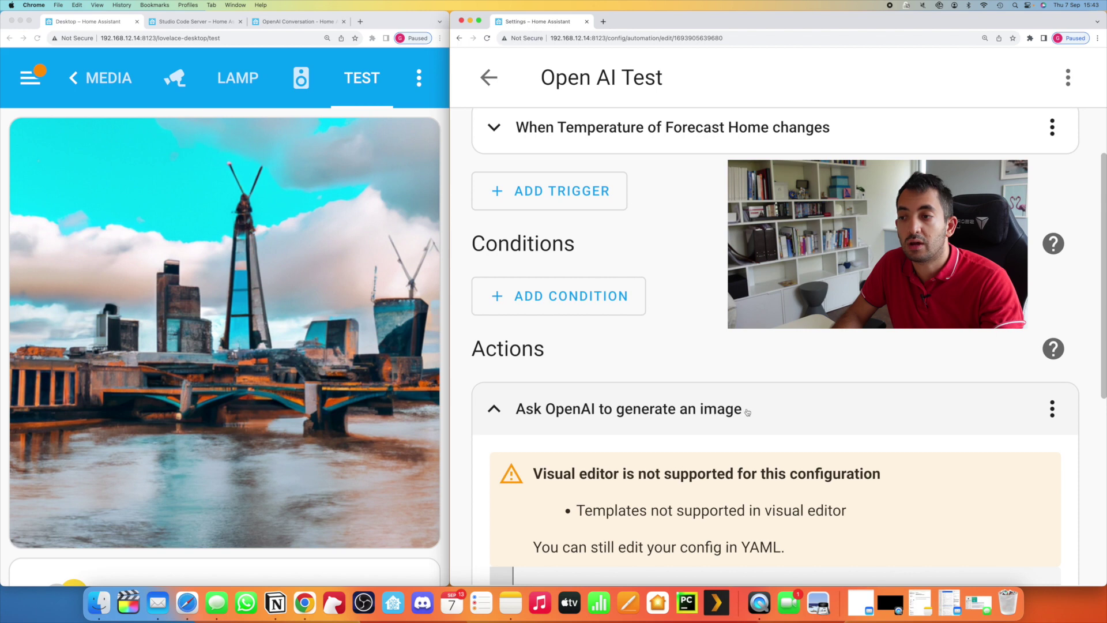
scroll(747, 412, "down", 5)
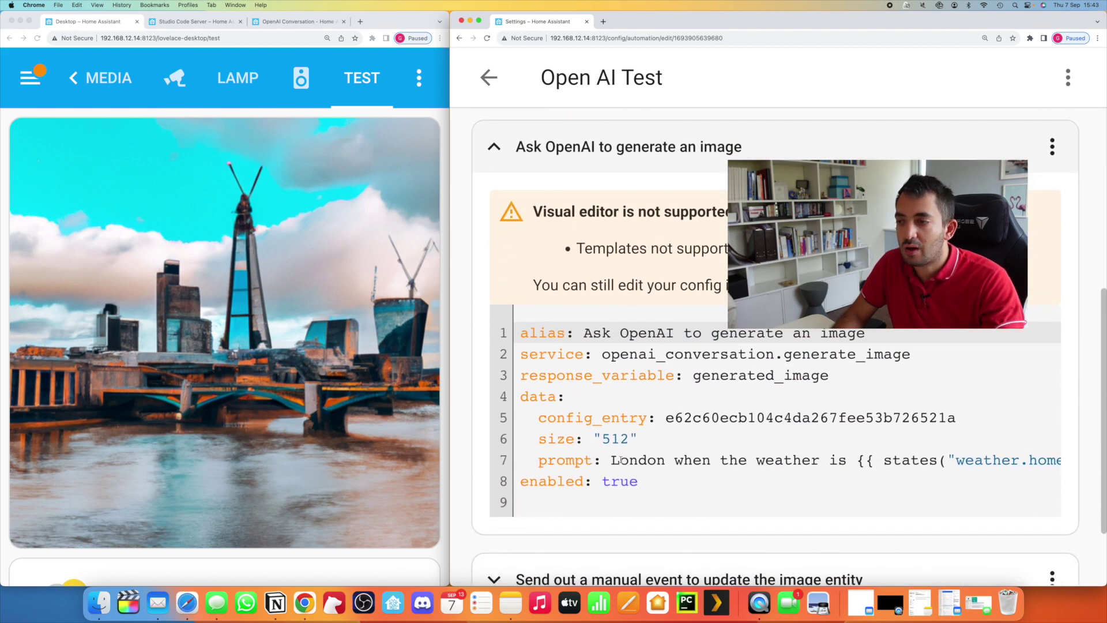
left_click_drag(610, 459, 832, 454)
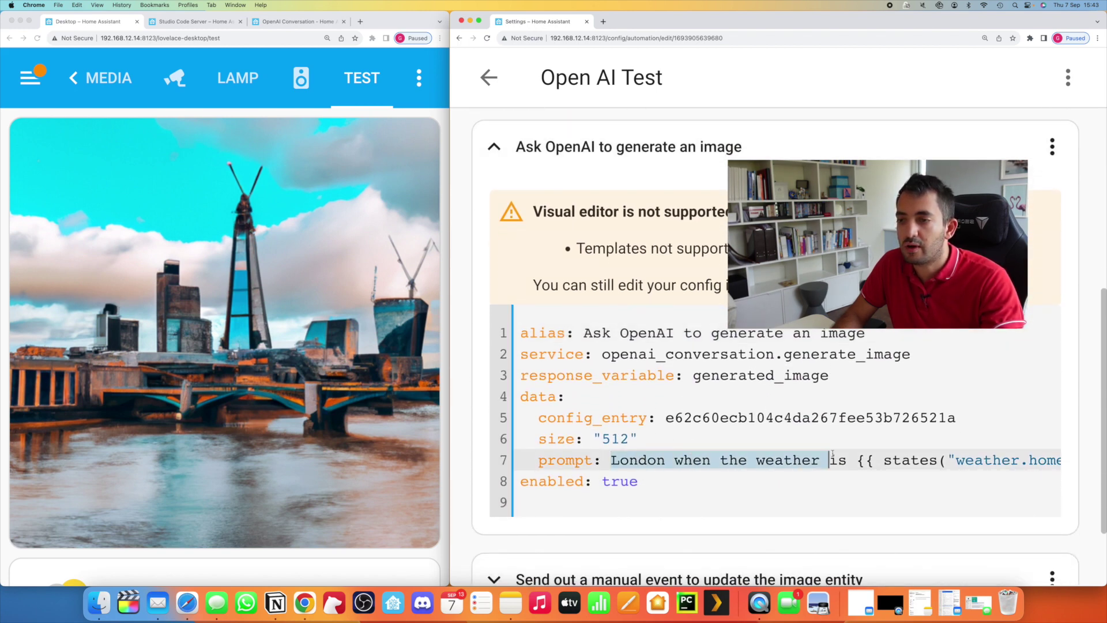
double_click(616, 460)
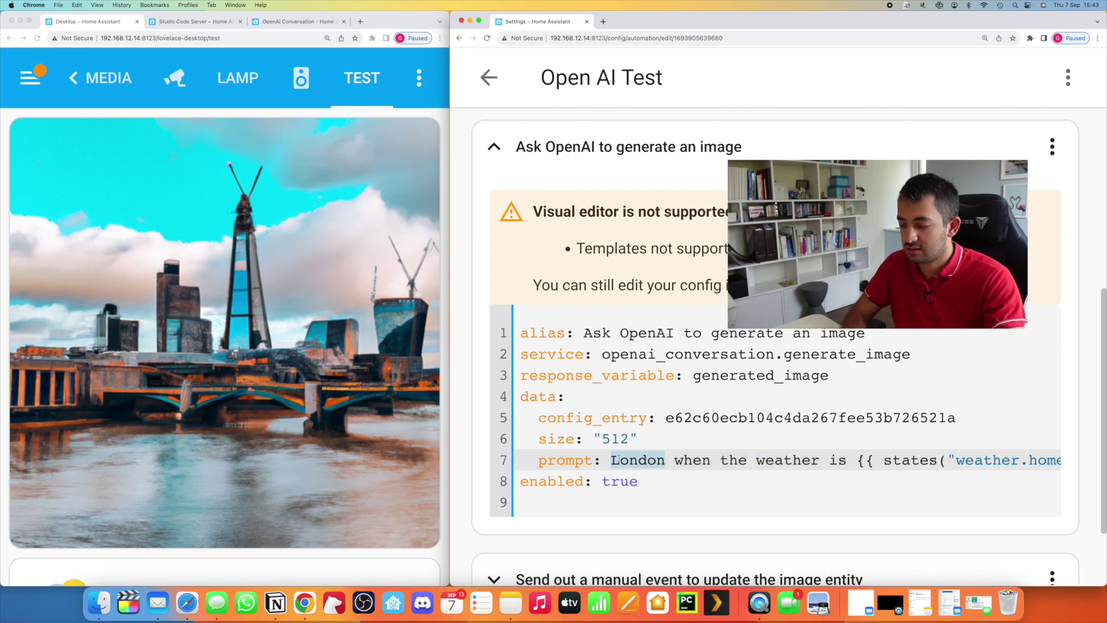
type("Tokyo")
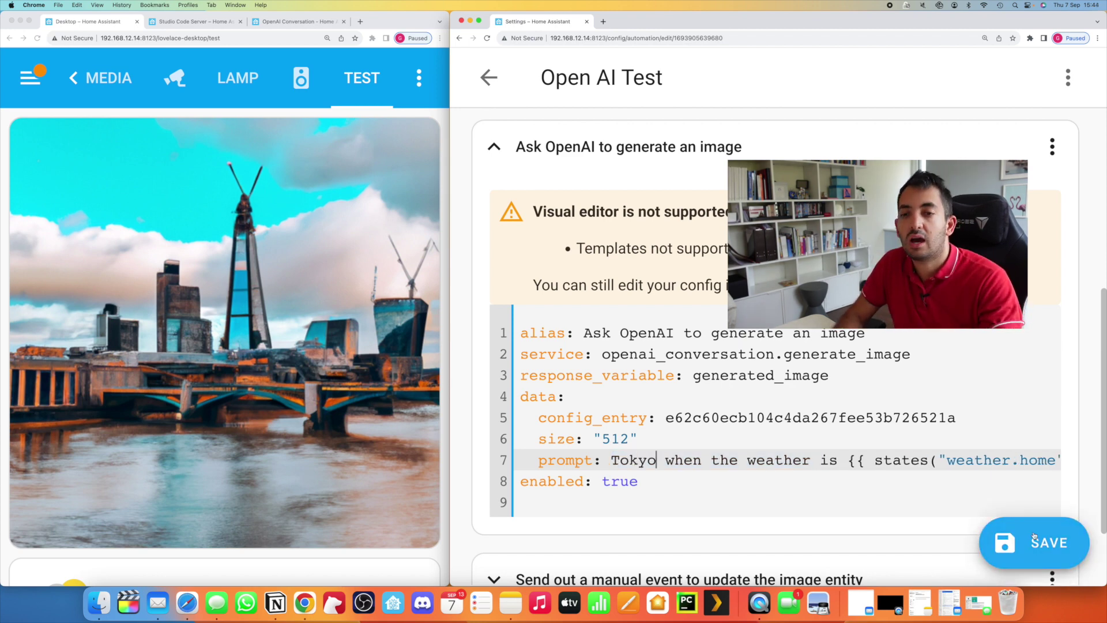
left_click(1043, 542)
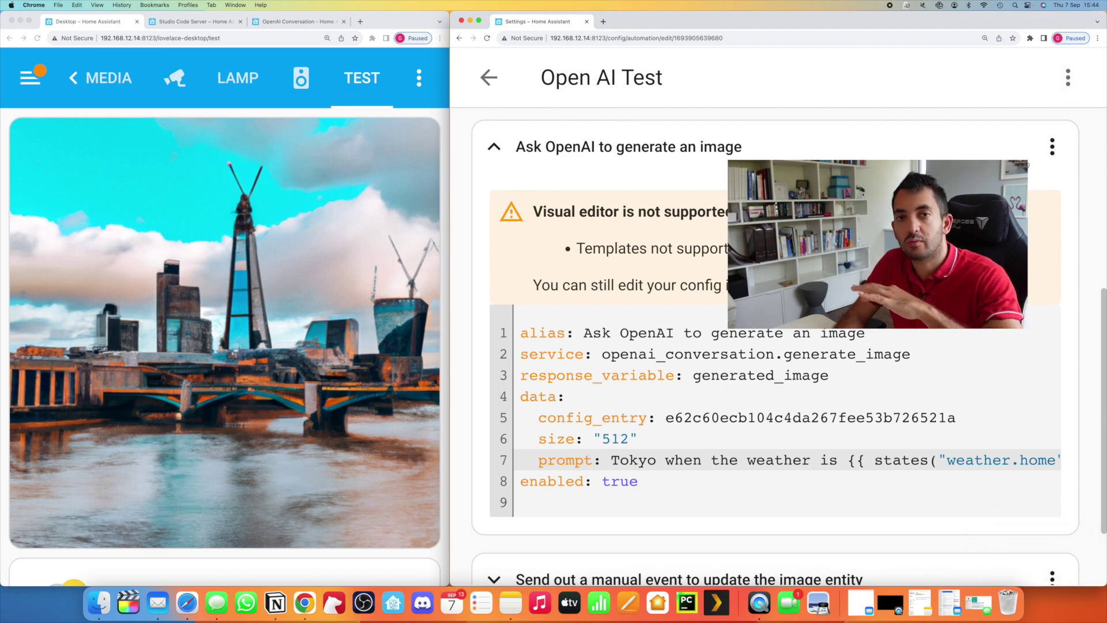
Step: Run the automation and watch the TEST dashboard picture update to a Tokyo cityscape
left_click(1068, 81)
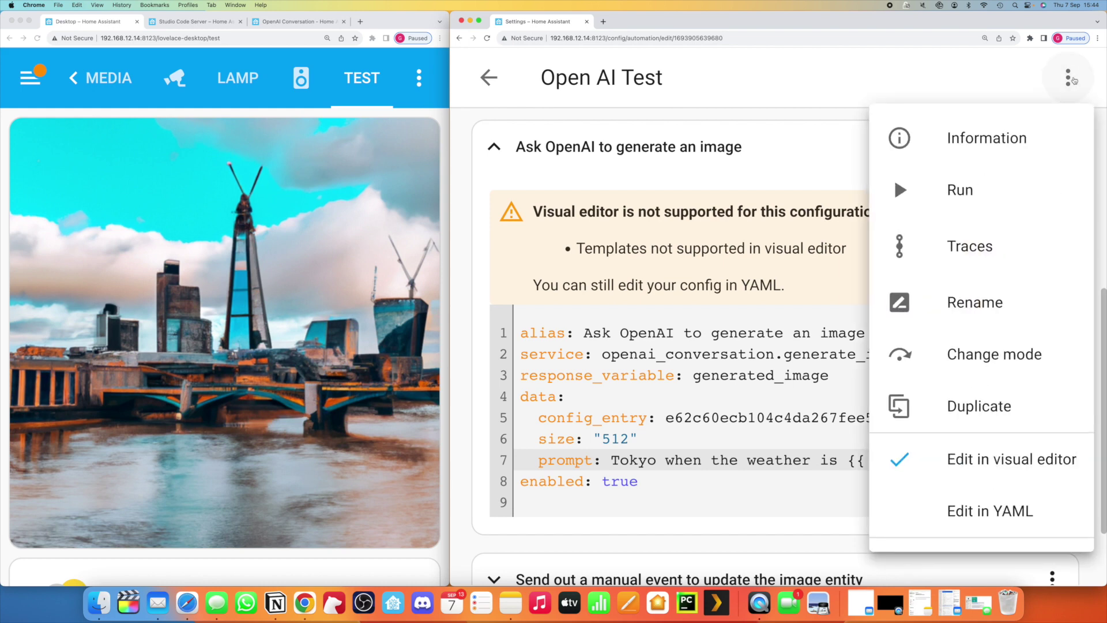
left_click(973, 195)
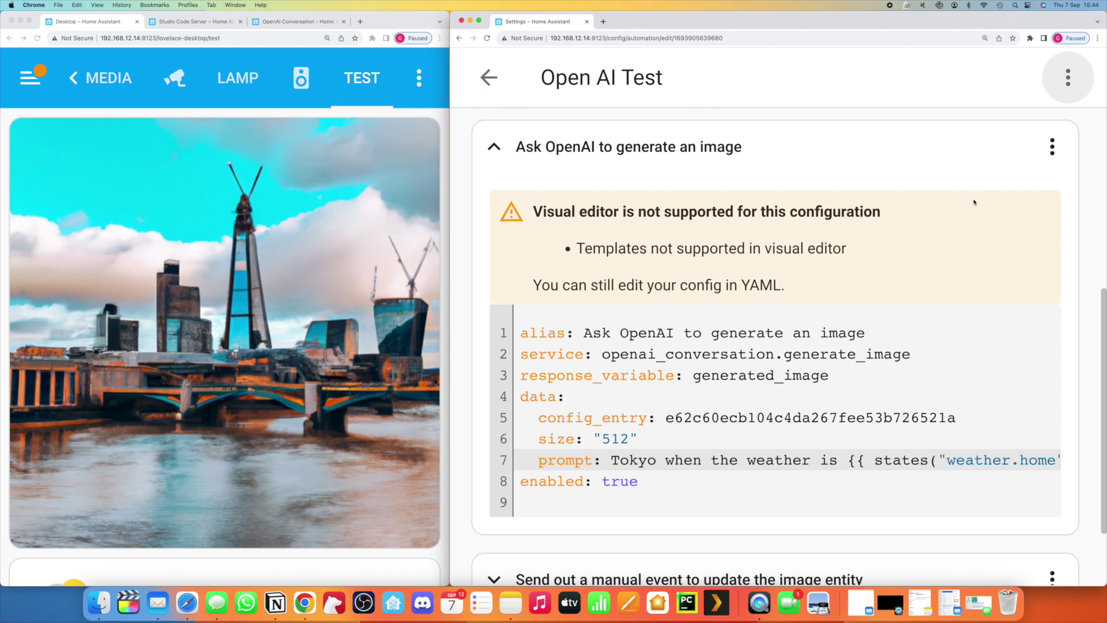
left_click(386, 259)
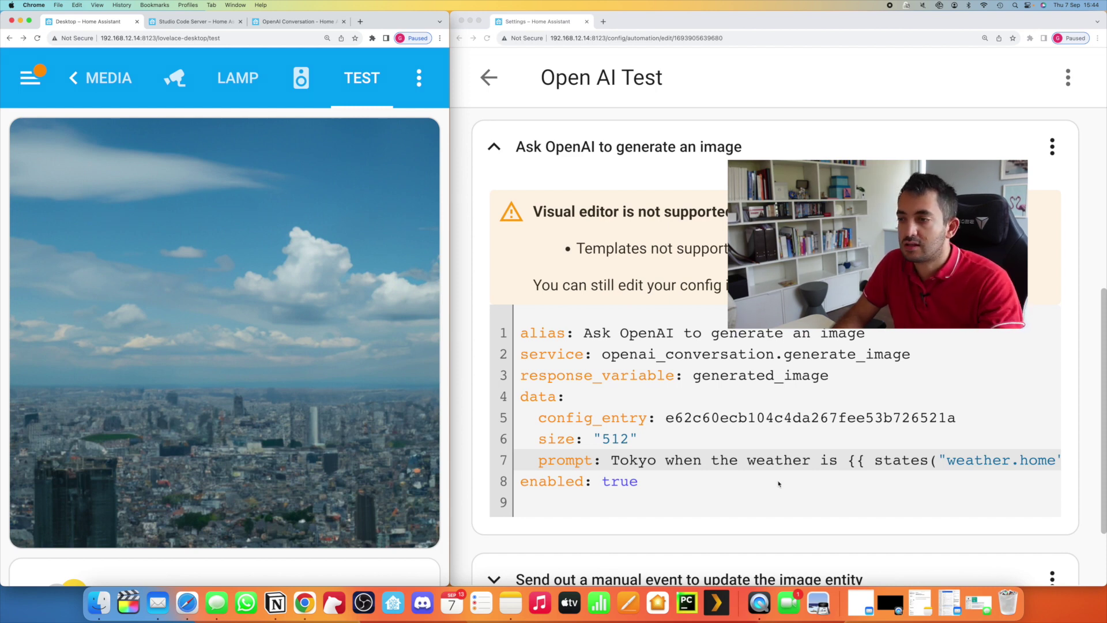
Step: Replace Tokyo with Paris in the prompt, save, and run the automation to generate a Paris image
double_click(633, 460)
type("Par")
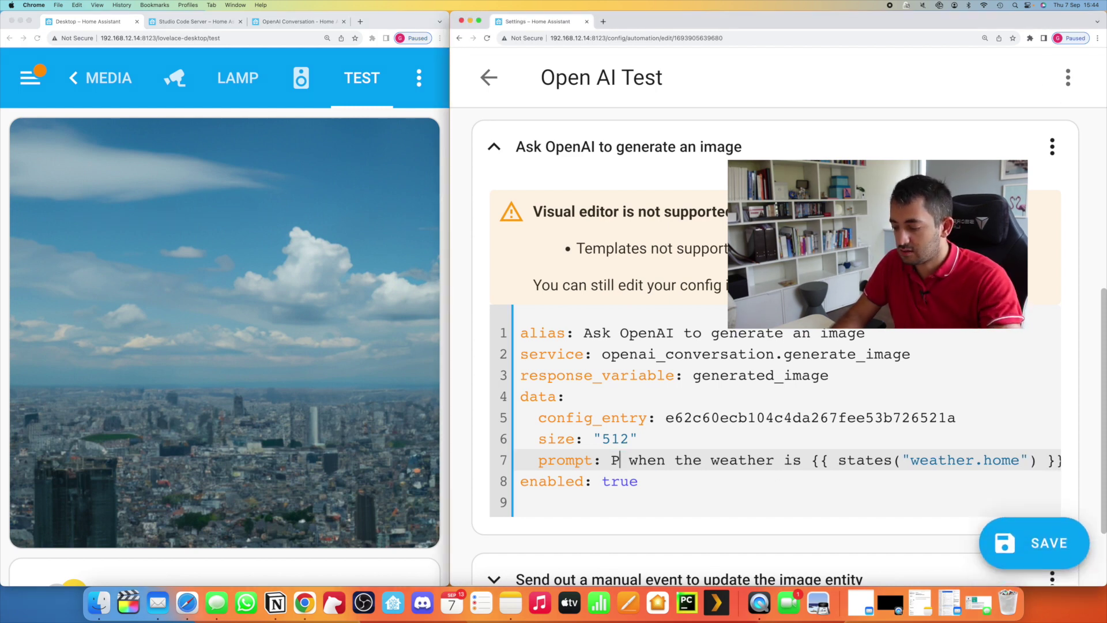
type("is")
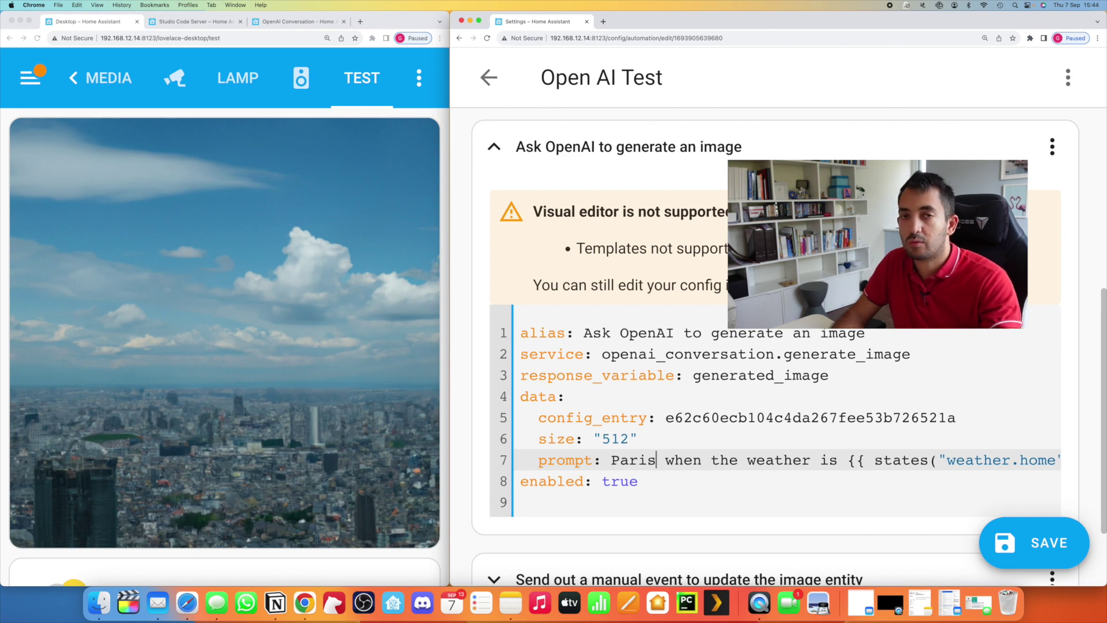
left_click(1032, 543)
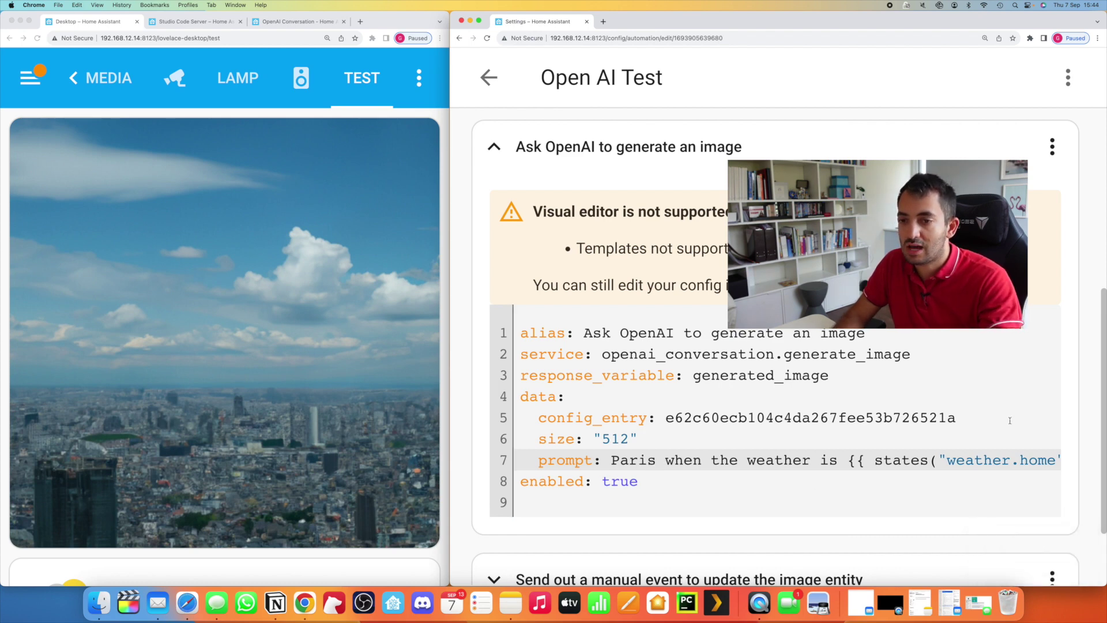
left_click(1068, 77)
left_click(1069, 77)
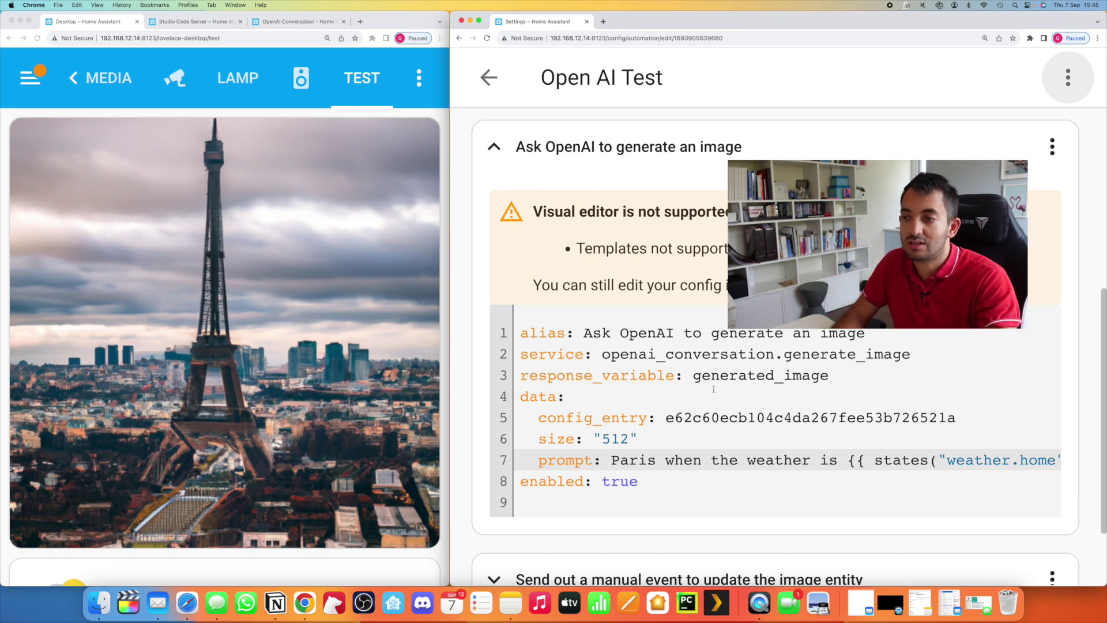
left_click(857, 459)
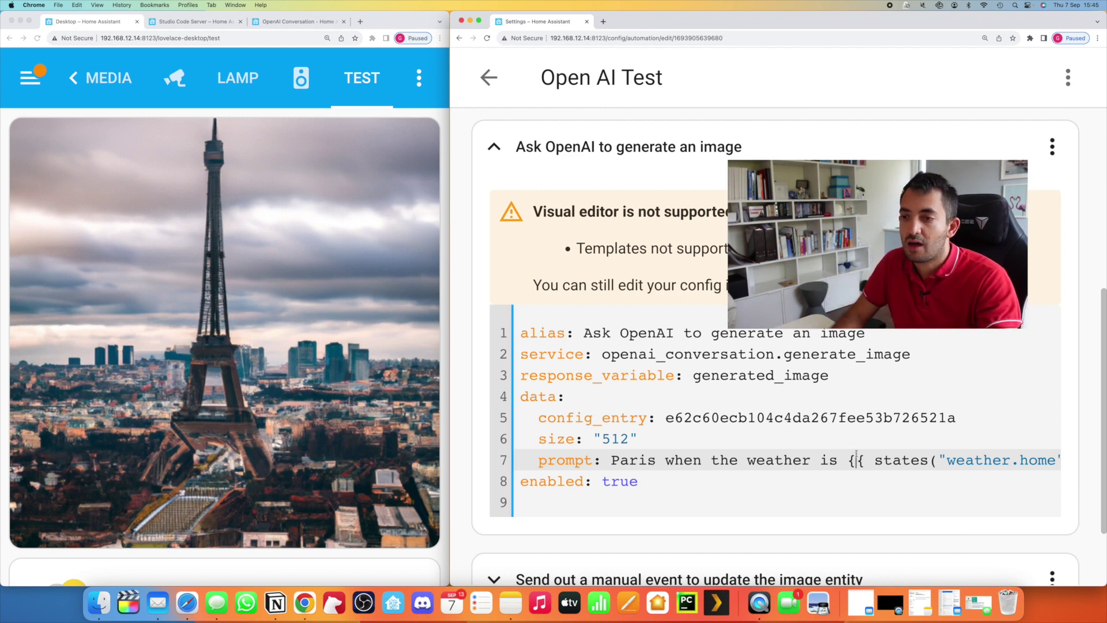
scroll(918, 460, "right", 3)
scroll(928, 461, "left", 3)
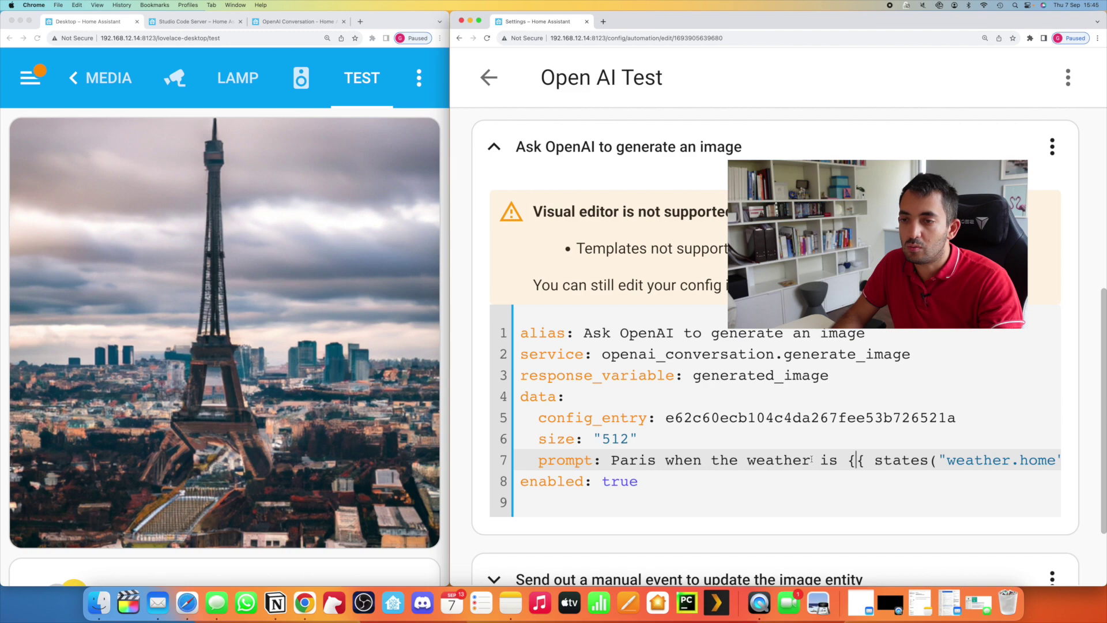
scroll(812, 460, "right", 2)
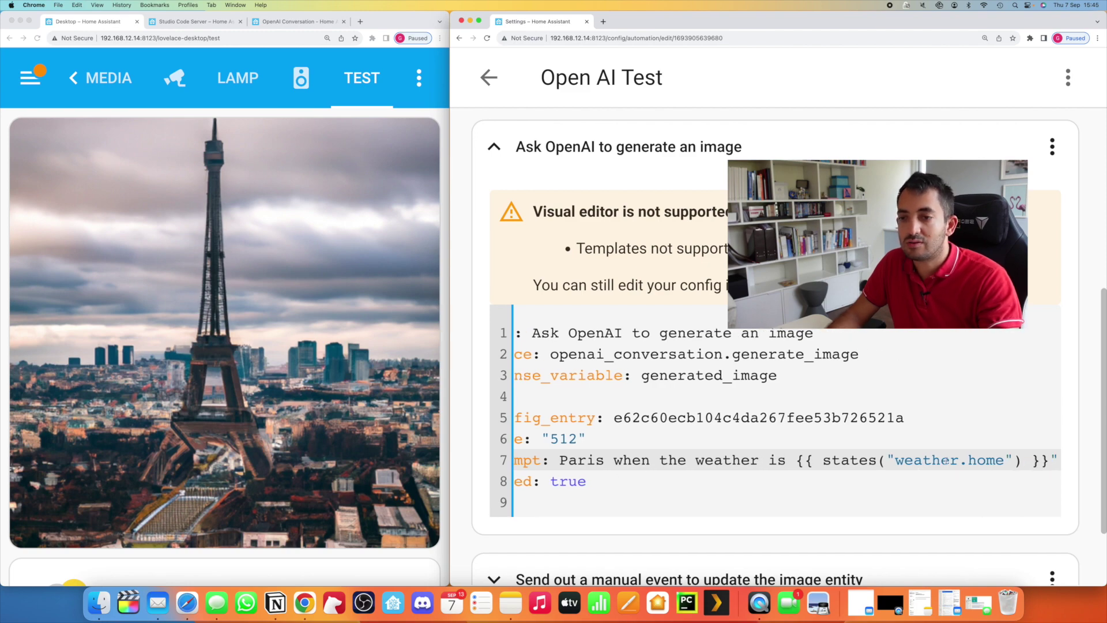